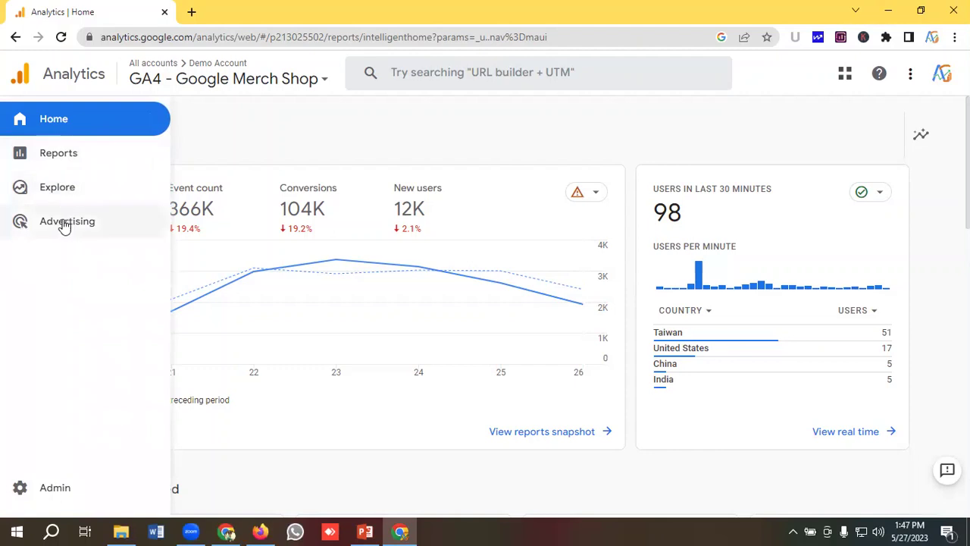
# - Open the Home overview and examine its key metrics and the users in the last 30 minutes
pyautogui.click(47, 123)
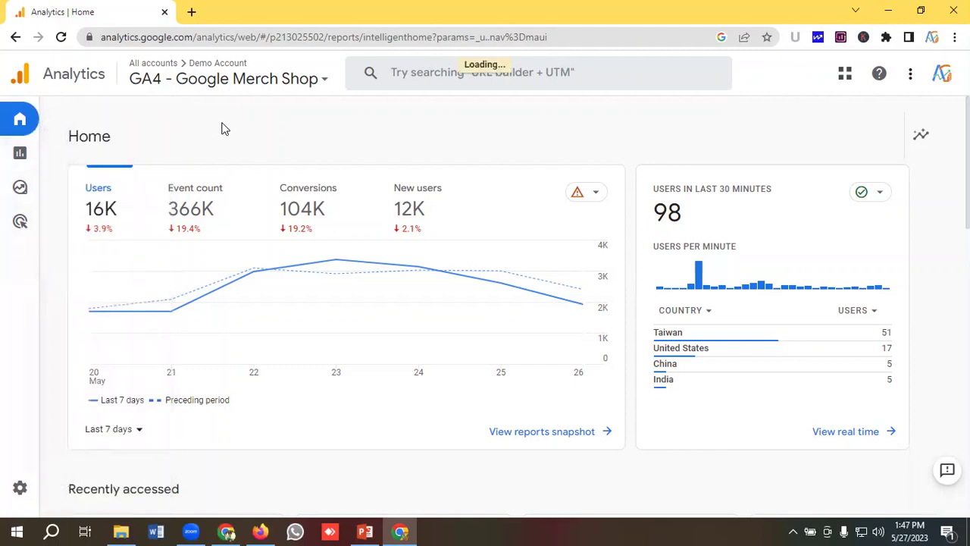
pyautogui.scroll(-1, 255, 240)
pyautogui.scroll(1, 256, 241)
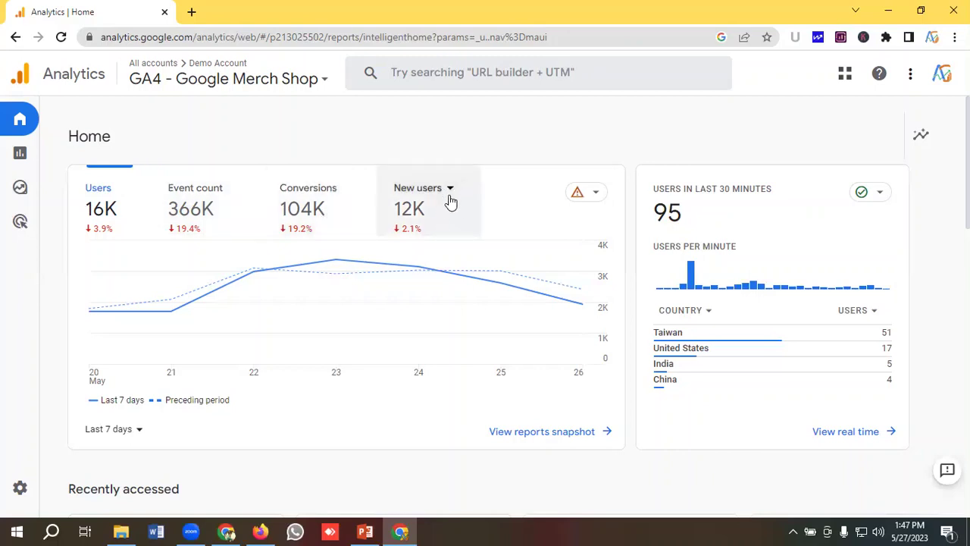
pyautogui.moveTo(697, 217); pyautogui.dragTo(650, 197)
pyautogui.click(698, 212)
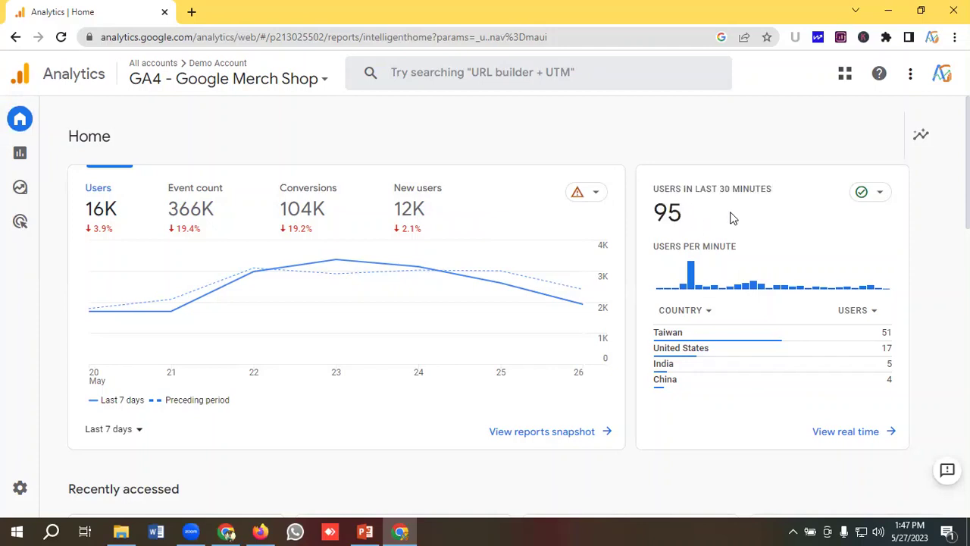
pyautogui.moveTo(699, 216); pyautogui.dragTo(653, 212)
pyautogui.click(699, 216)
pyautogui.scroll(-1, 732, 216)
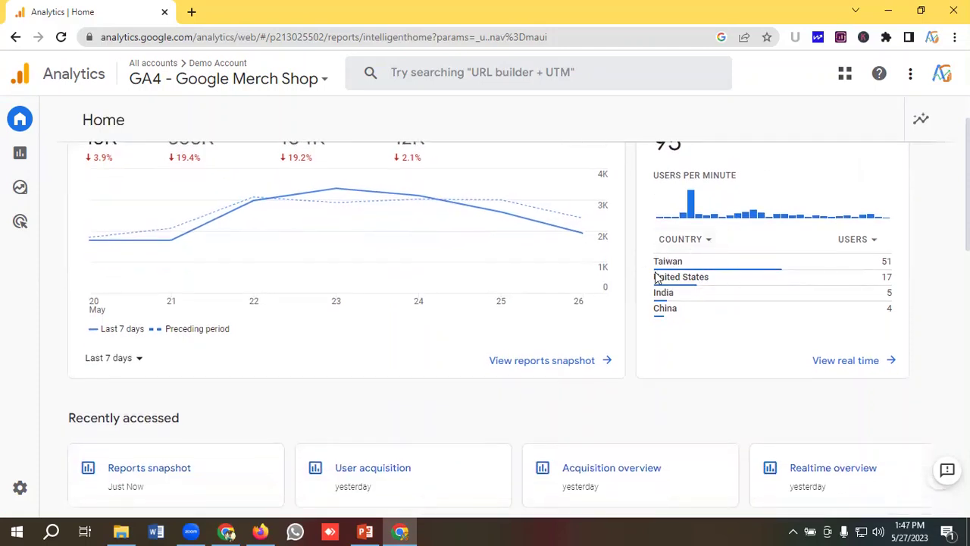
# - Look over the recently accessed reports, the suggested cards and the insights area of the Home page
pyautogui.scroll(-5, 406, 221)
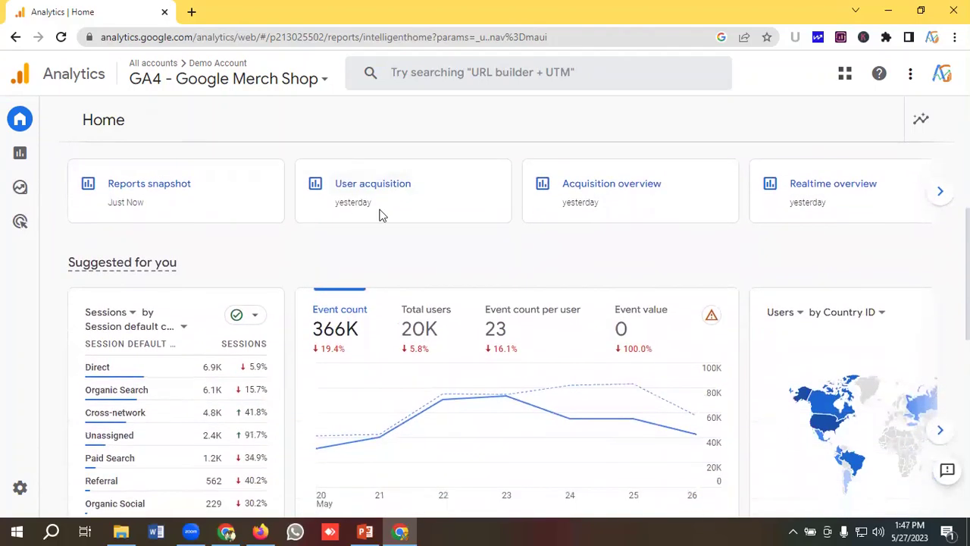
pyautogui.scroll(-2, 406, 221)
pyautogui.scroll(3, 405, 220)
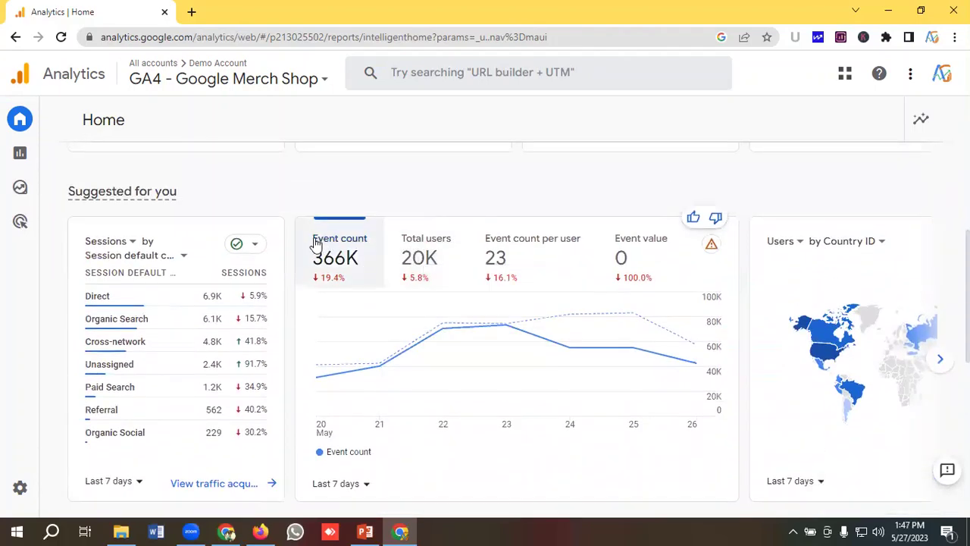
pyautogui.scroll(-1, 367, 267)
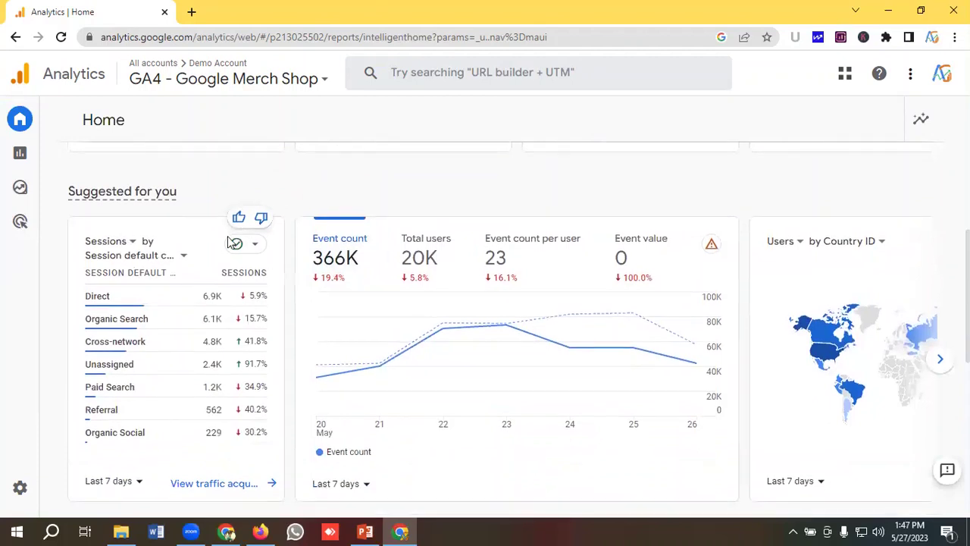
pyautogui.scroll(-1, 410, 267)
pyautogui.scroll(1, 455, 266)
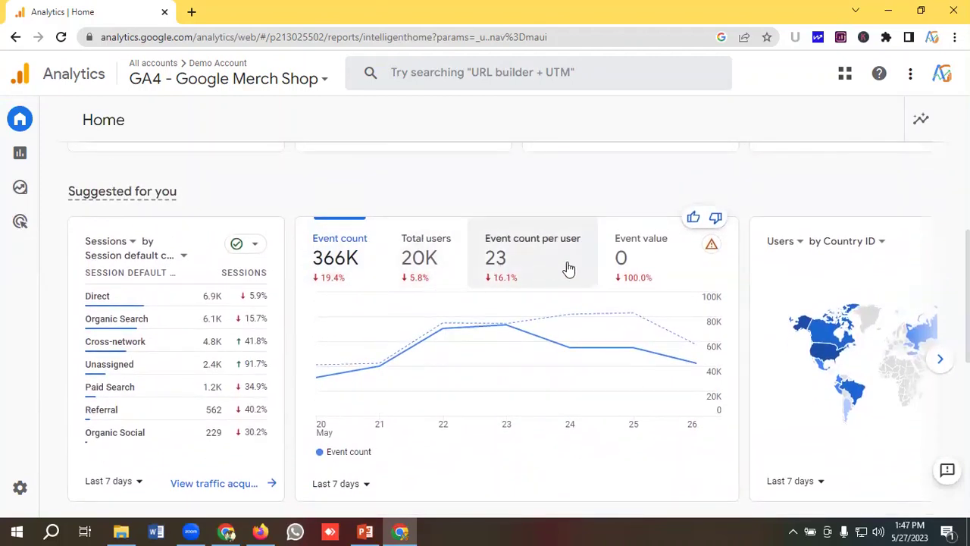
pyautogui.scroll(-5, 416, 266)
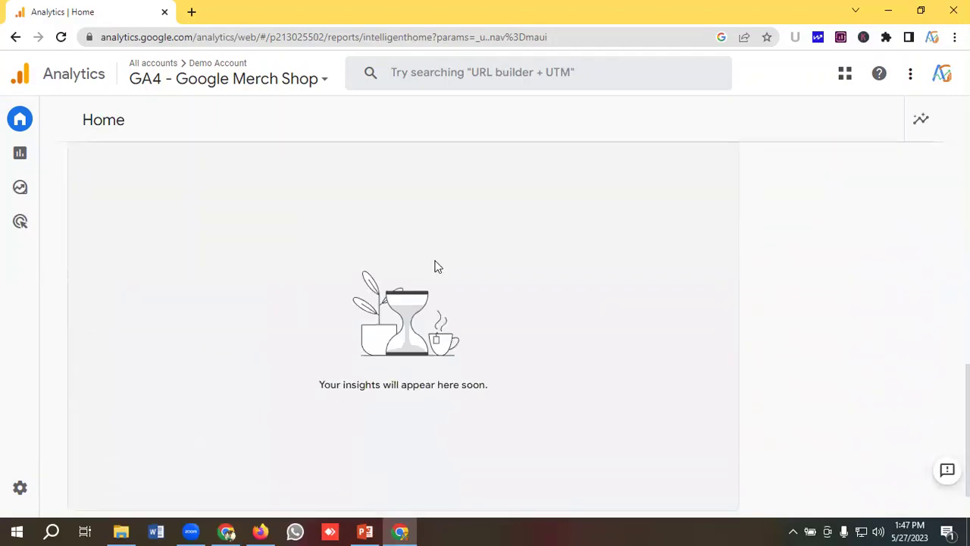
pyautogui.scroll(6, 526, 264)
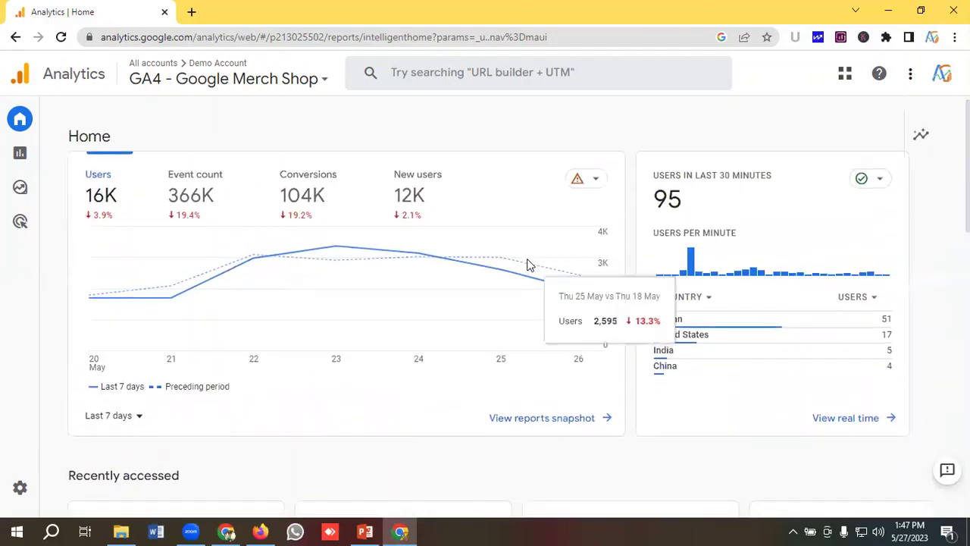
pyautogui.scroll(-5, 526, 264)
pyautogui.scroll(6, 526, 264)
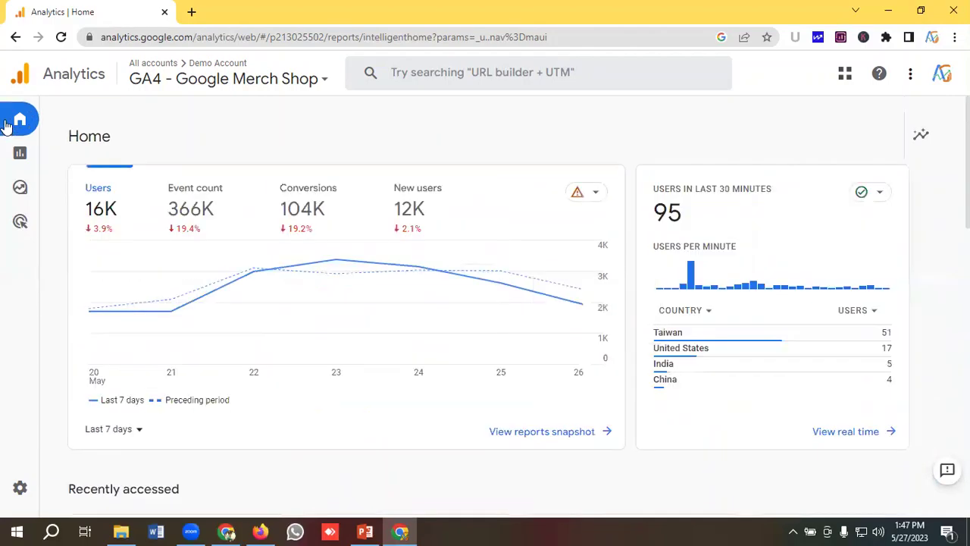
# - Open the Reports snapshot and review its date range options and the summary metrics through total revenue
pyautogui.click(57, 155)
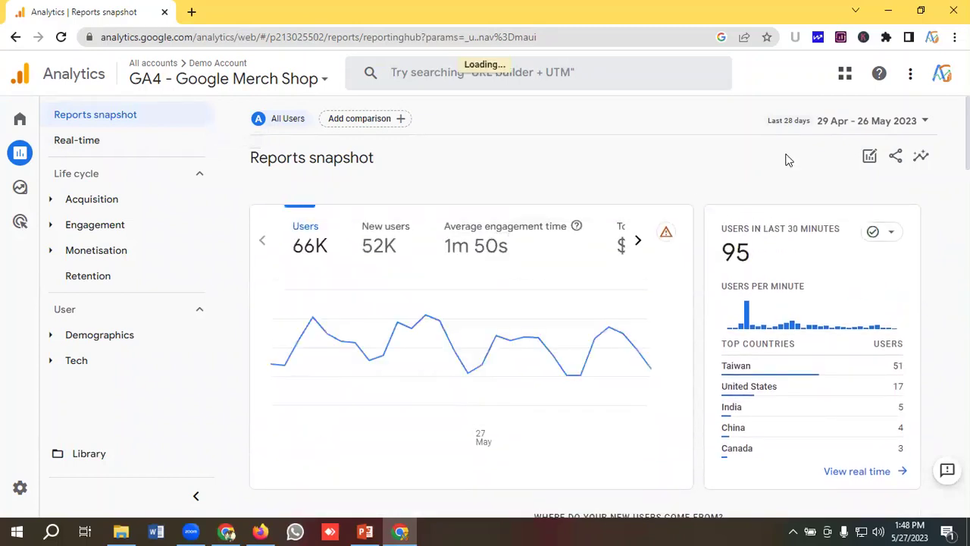
pyautogui.click(838, 122)
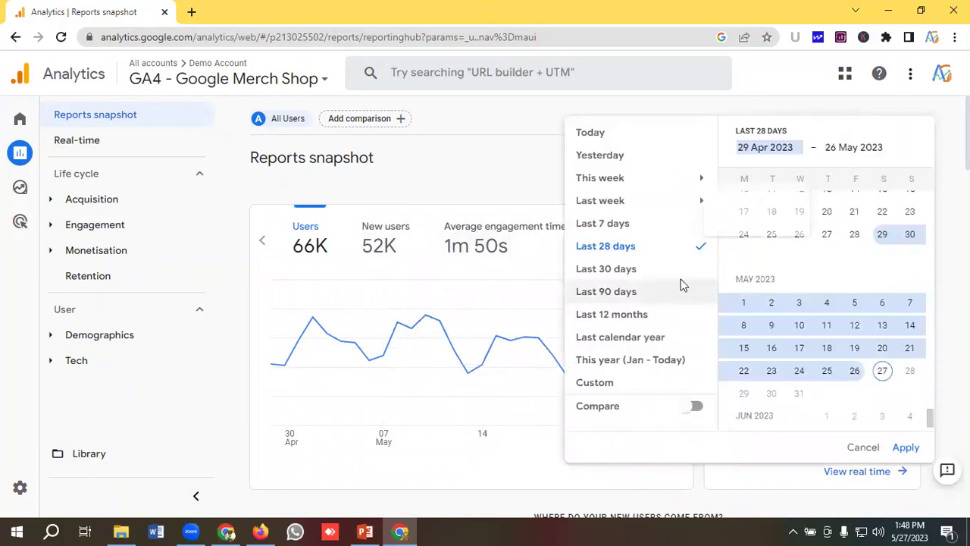
pyautogui.click(774, 70)
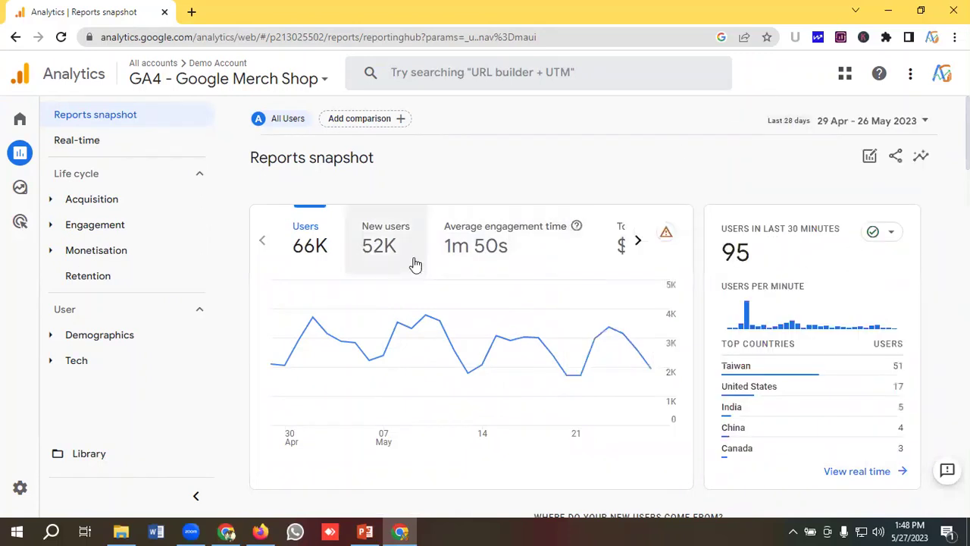
pyautogui.scroll(-1, 413, 264)
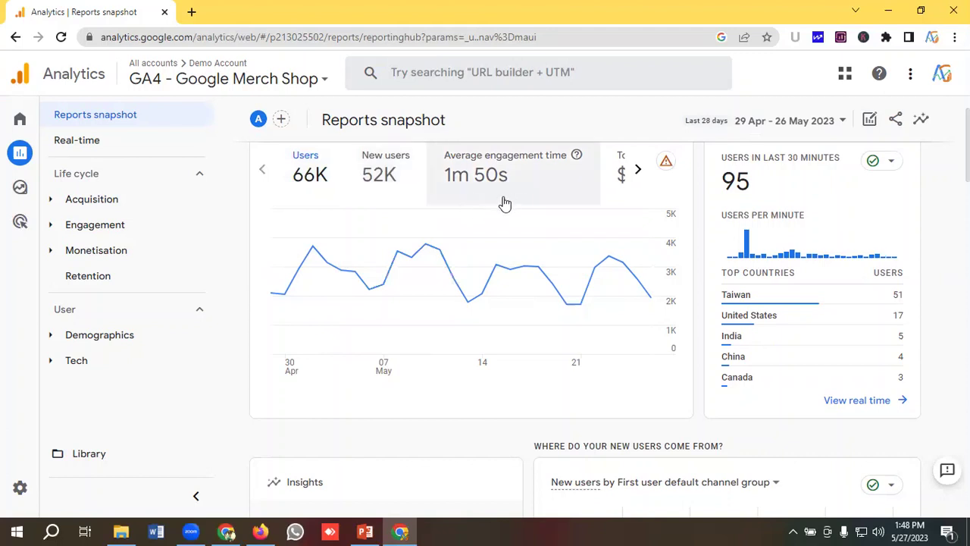
pyautogui.click(638, 170)
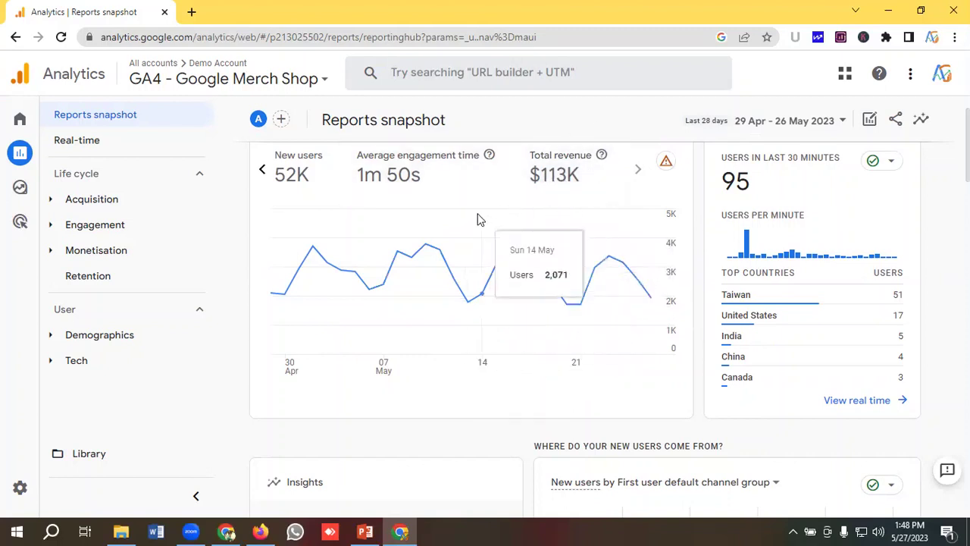
# - Break down the new users chart by First user source / medium and review the resulting traffic sources
pyautogui.scroll(-4, 477, 220)
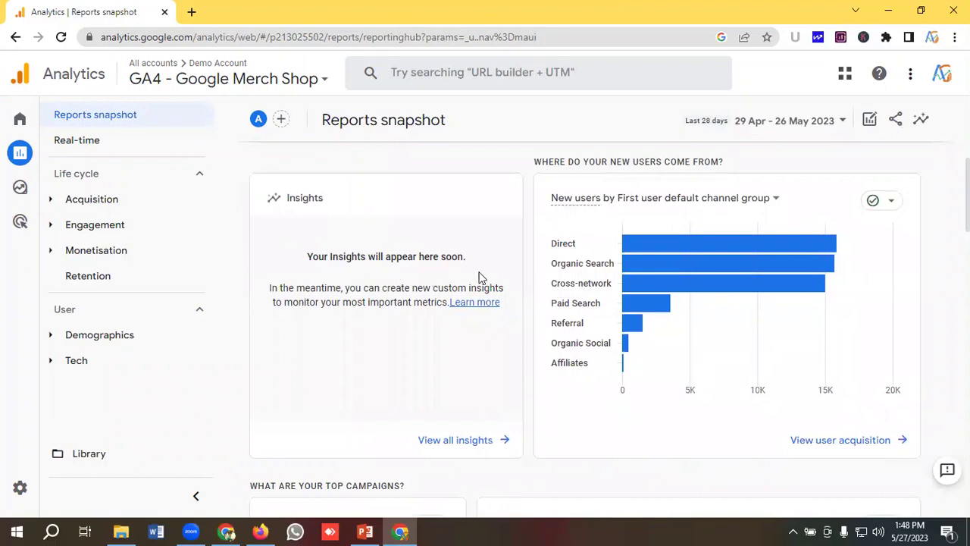
pyautogui.scroll(-2, 440, 280)
pyautogui.scroll(3, 682, 283)
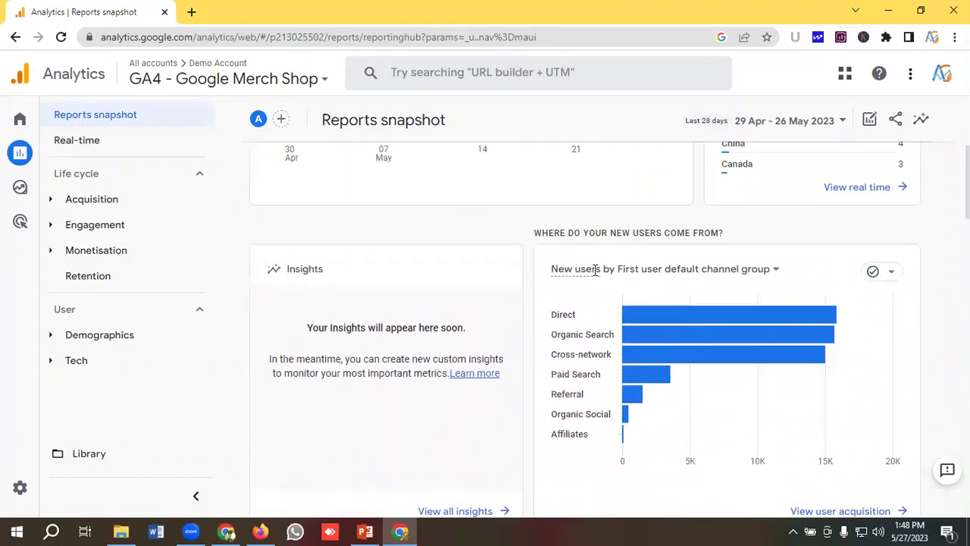
pyautogui.scroll(-1, 595, 268)
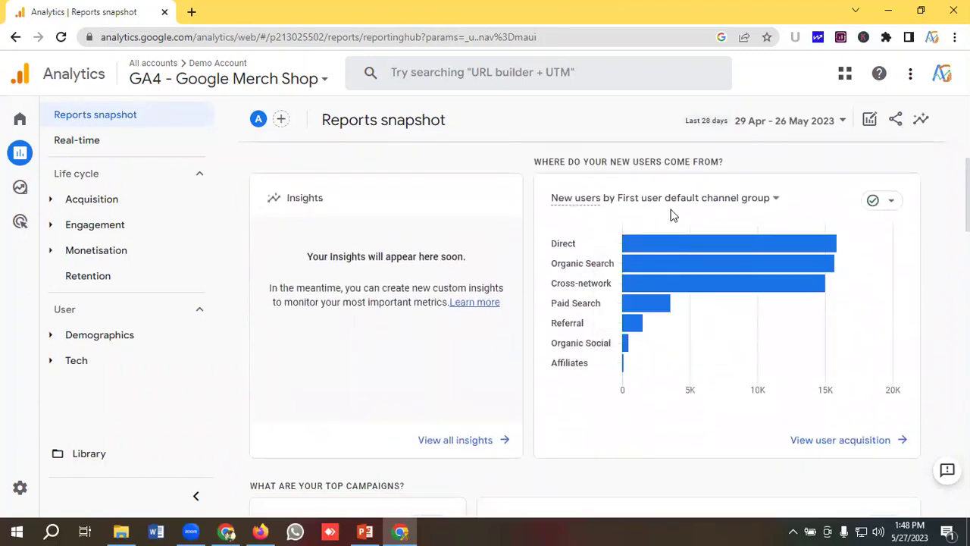
pyautogui.click(772, 200)
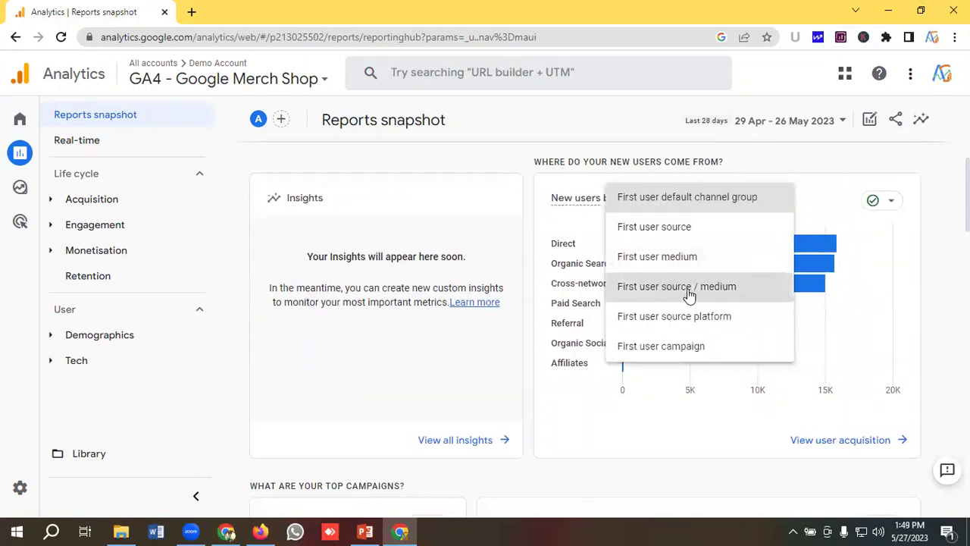
pyautogui.click(689, 289)
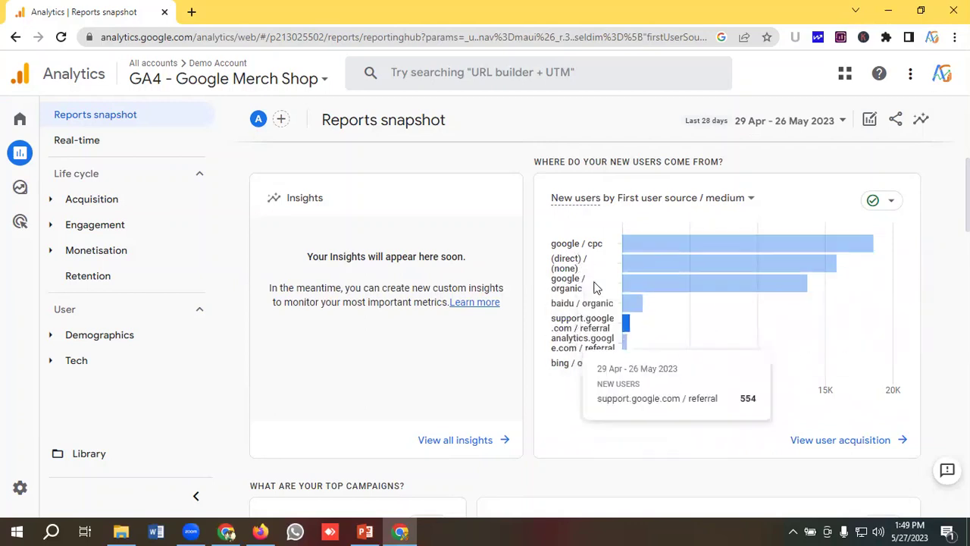
pyautogui.scroll(-1, 684, 294)
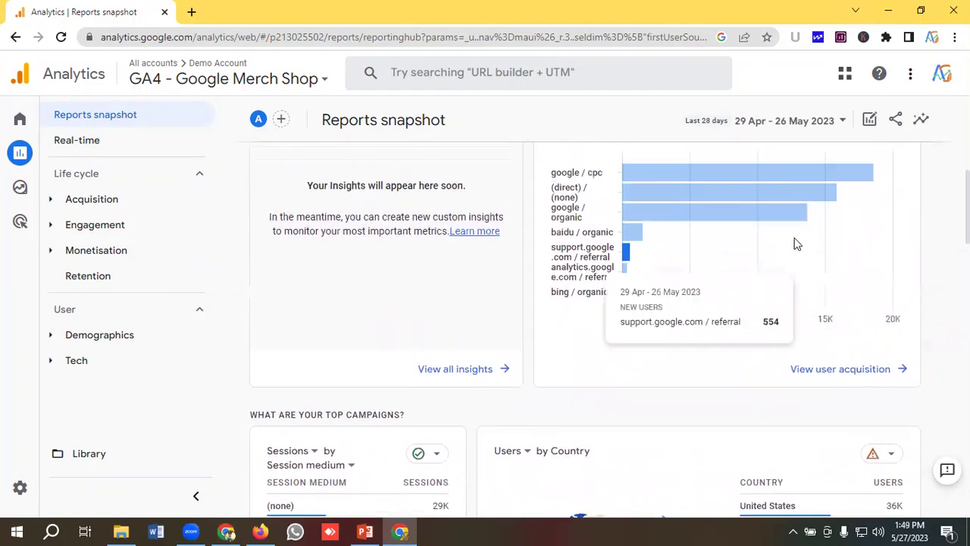
pyautogui.scroll(2, 805, 241)
pyautogui.scroll(-3, 503, 273)
pyautogui.scroll(3, 757, 269)
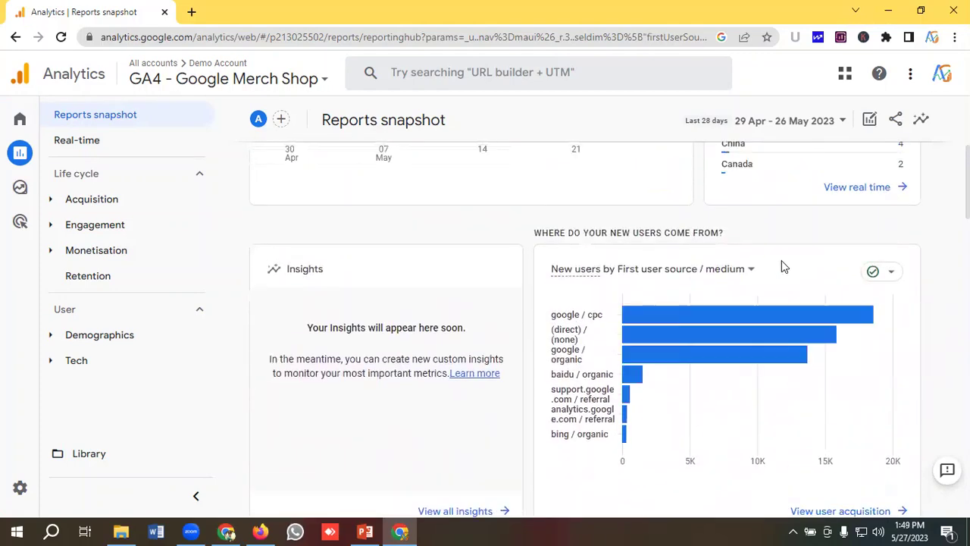
# - Examine the top campaigns by session medium and the users by country in the Reports snapshot
pyautogui.scroll(-4, 616, 251)
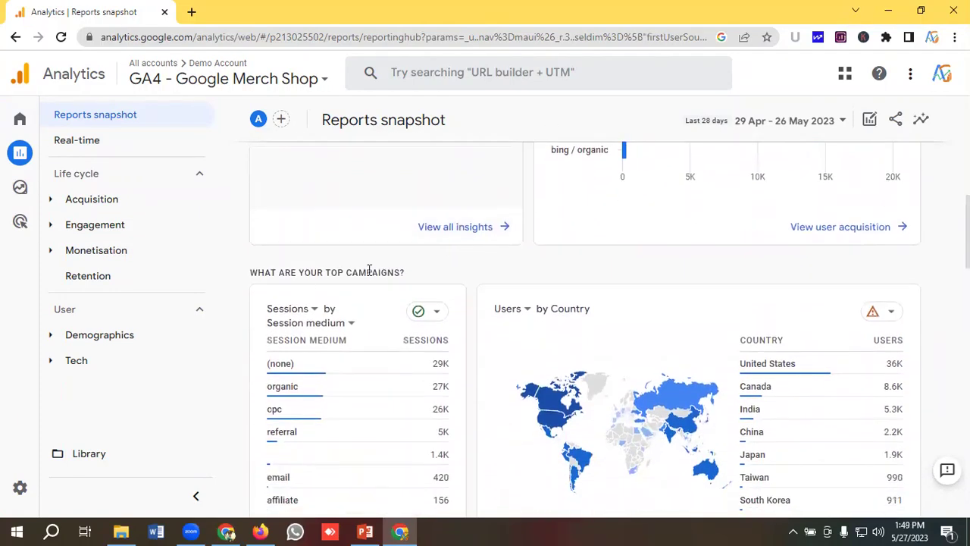
pyautogui.scroll(-1, 385, 270)
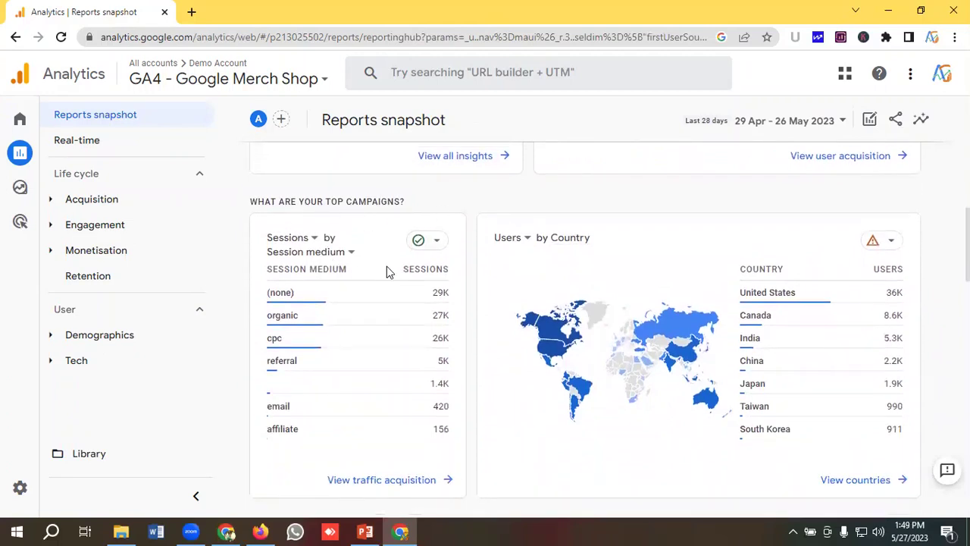
pyautogui.scroll(-1, 386, 266)
pyautogui.scroll(1, 578, 232)
pyautogui.scroll(-1, 859, 301)
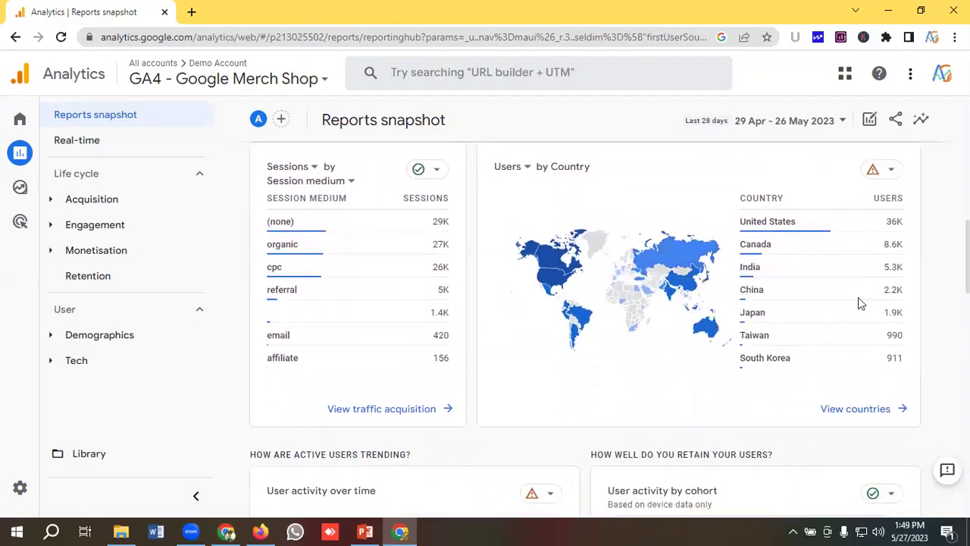
pyautogui.scroll(1, 595, 265)
pyautogui.scroll(-1, 667, 300)
pyautogui.scroll(1, 584, 271)
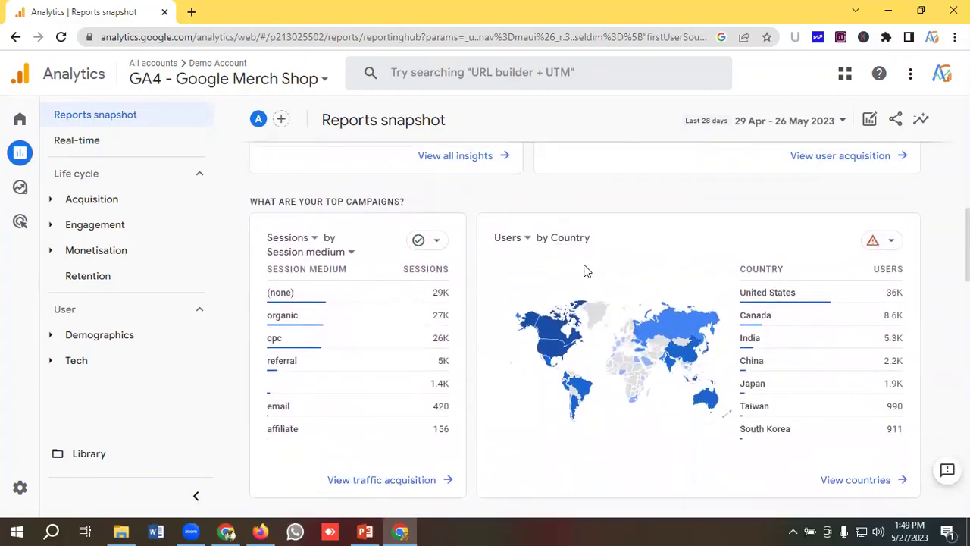
pyautogui.scroll(-1, 758, 258)
pyautogui.scroll(1, 709, 267)
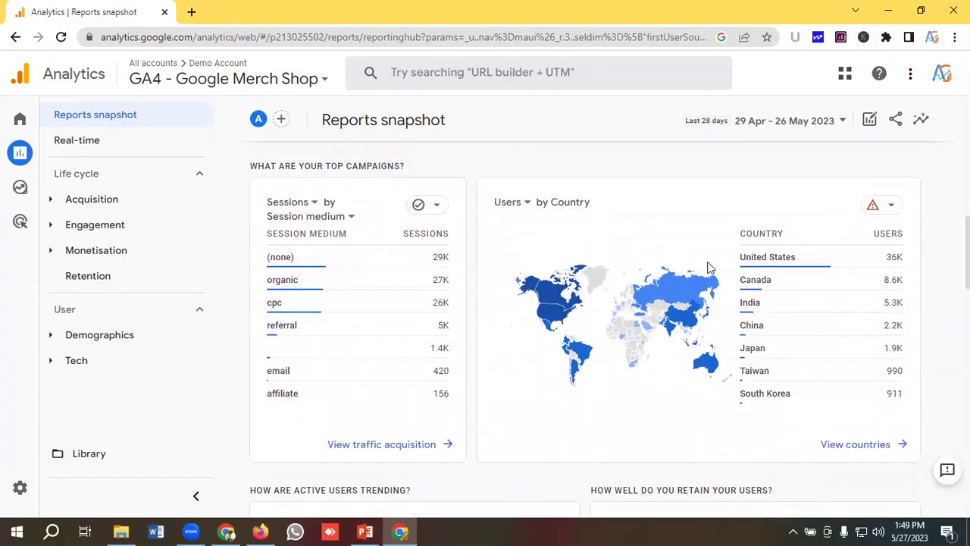
# - Examine the snapshot's user activity over time, cohort retention, most viewed pages and top events
pyautogui.scroll(-4, 801, 282)
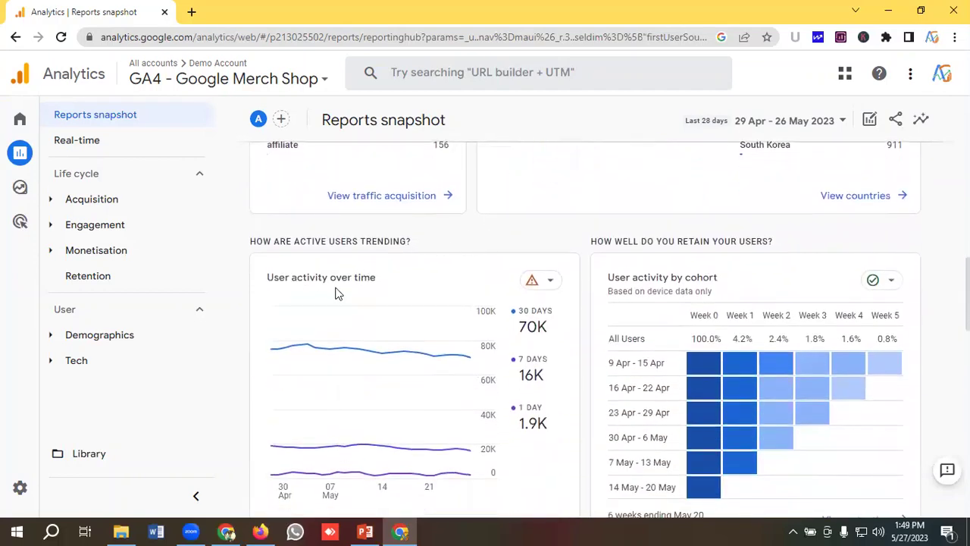
pyautogui.scroll(-1, 440, 281)
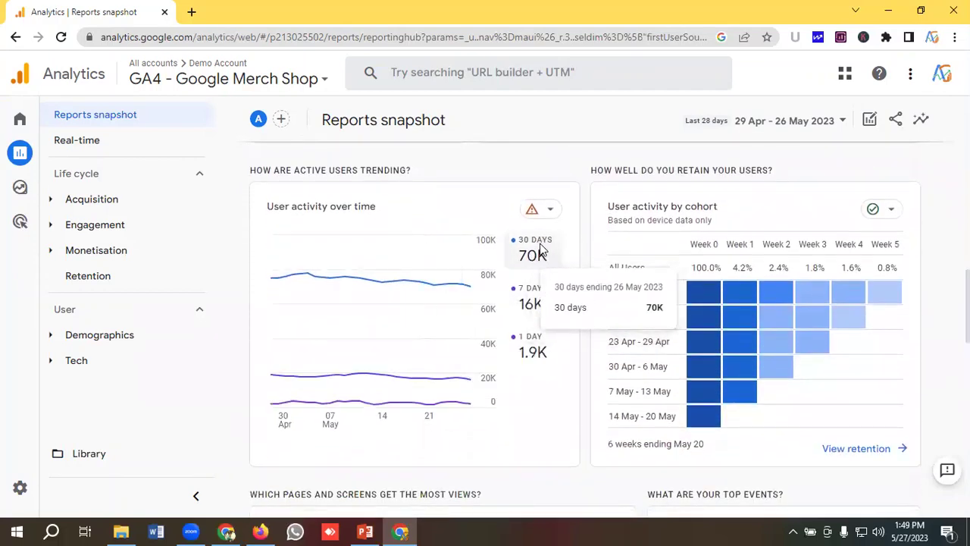
pyautogui.scroll(-1, 562, 273)
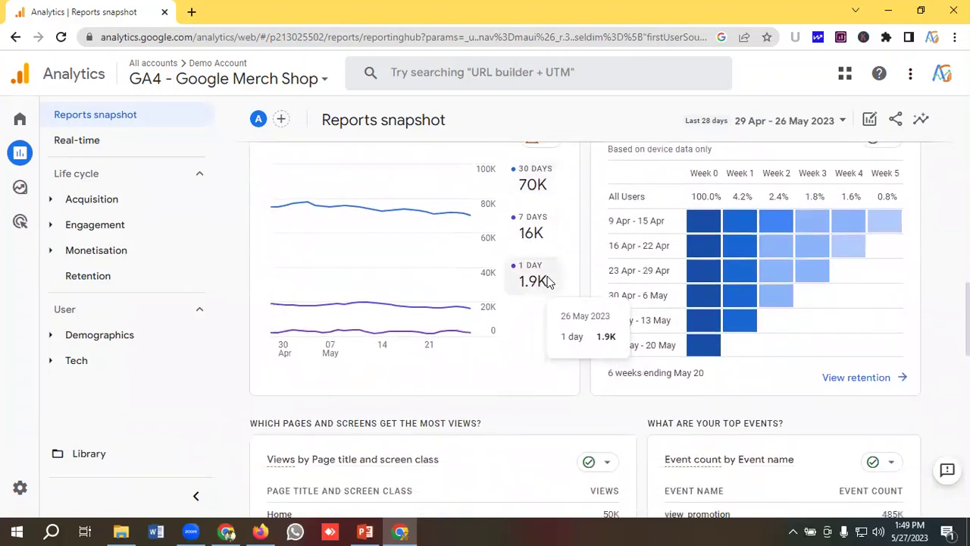
pyautogui.scroll(1, 667, 281)
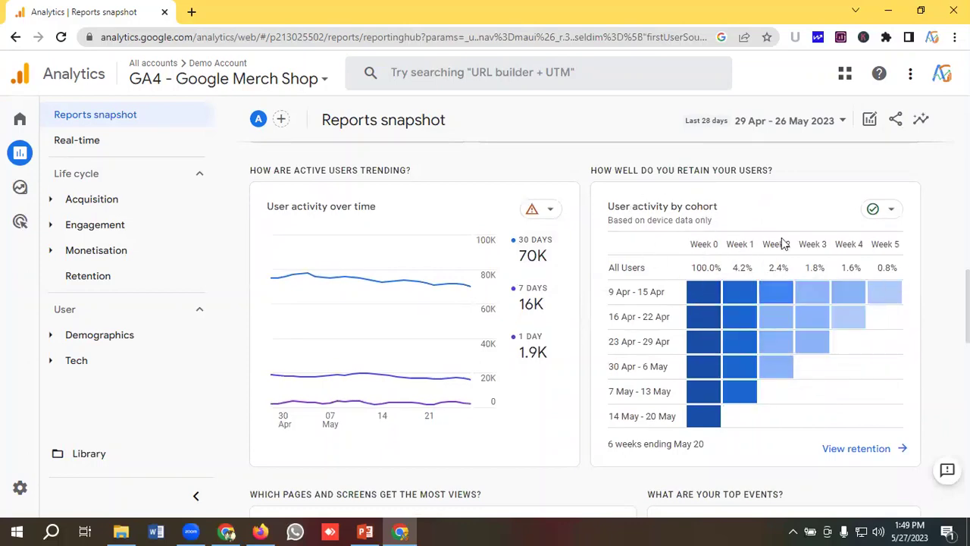
pyautogui.scroll(-4, 800, 298)
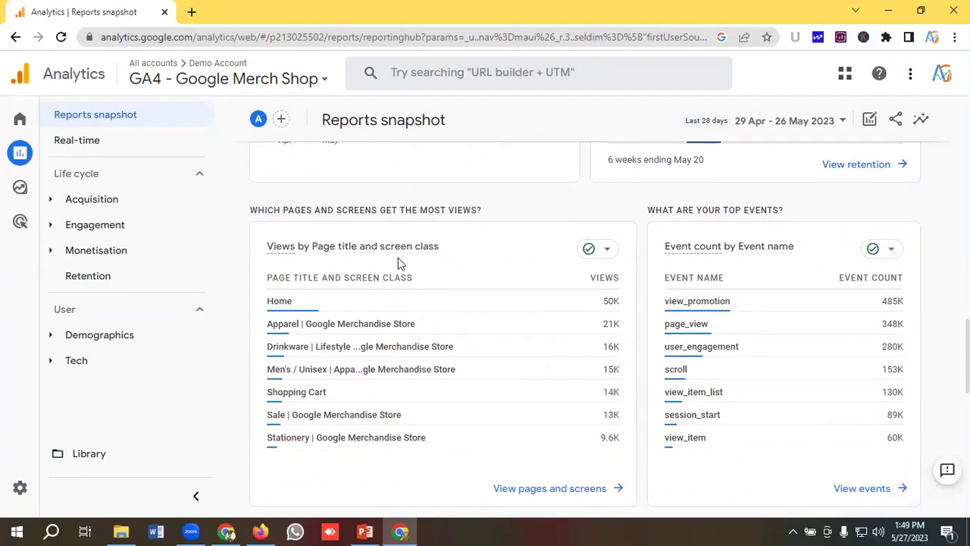
pyautogui.scroll(-1, 460, 263)
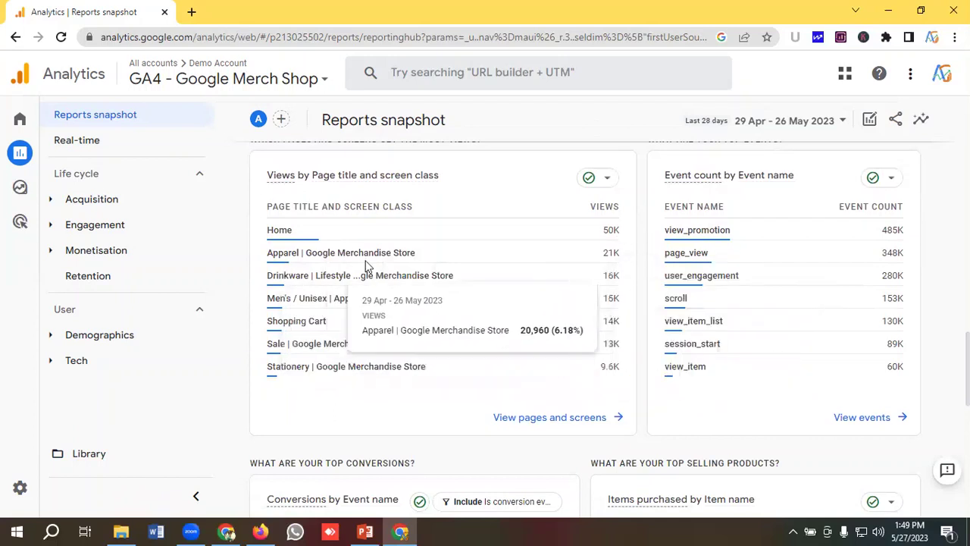
pyautogui.scroll(-1, 333, 295)
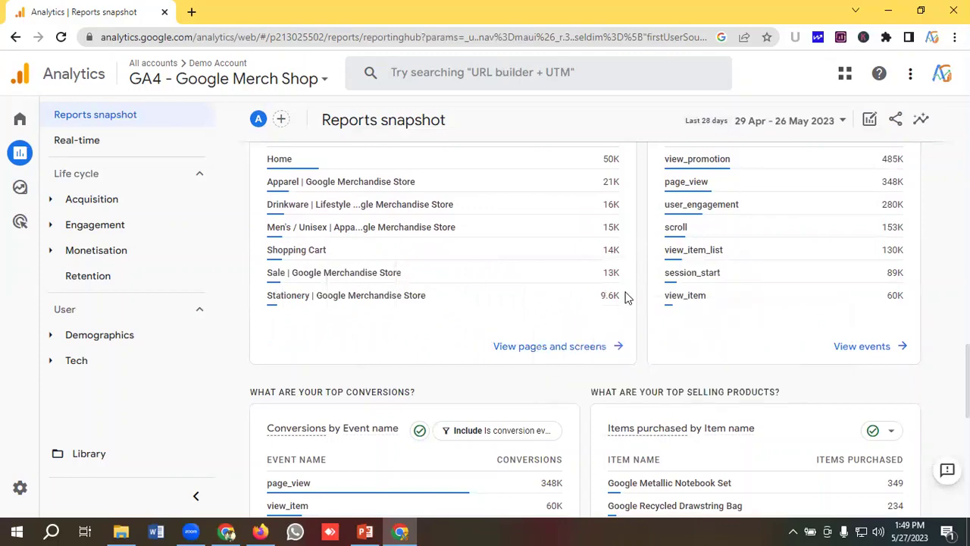
# - Examine the counts of individual events such as scroll and page_view in the snapshot's top events card
pyautogui.scroll(1, 773, 296)
pyautogui.scroll(1, 774, 295)
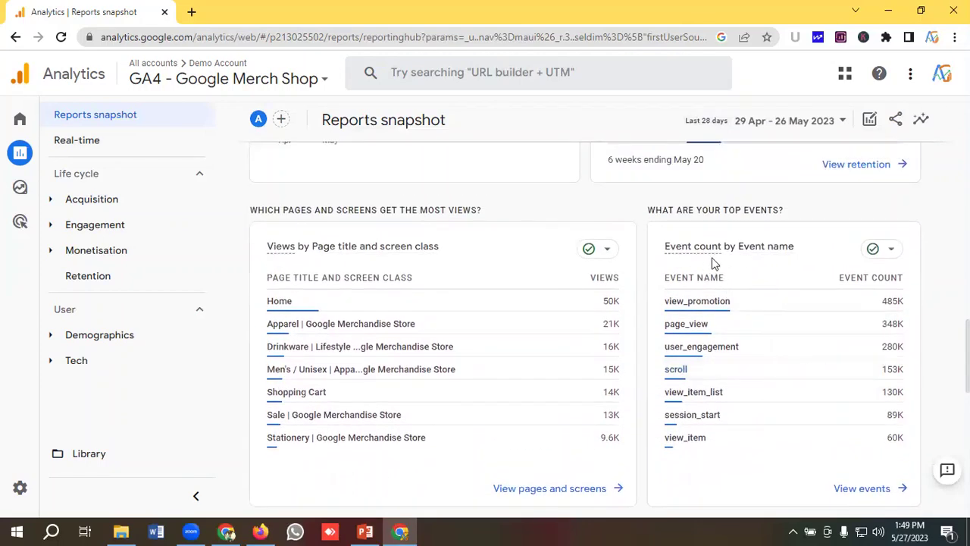
pyautogui.scroll(-1, 712, 198)
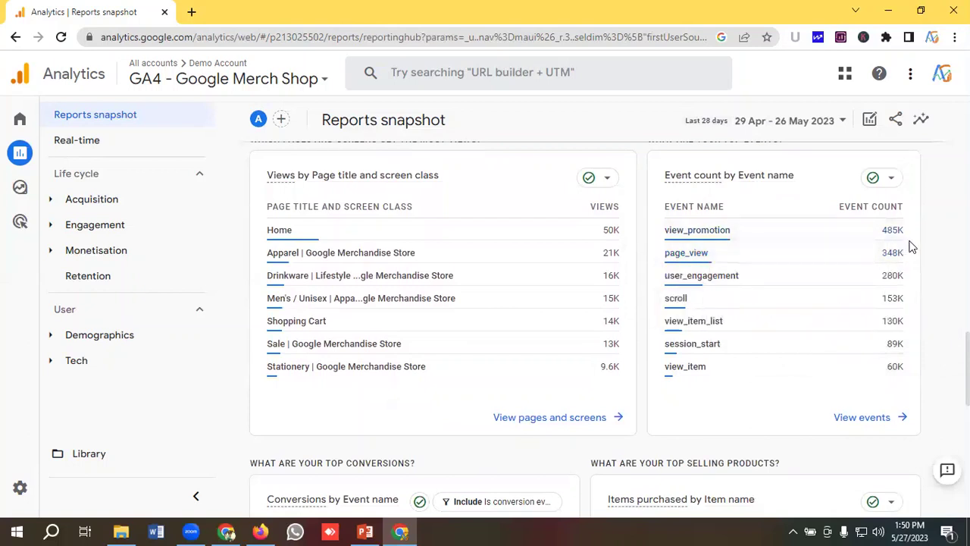
pyautogui.moveTo(760, 304)
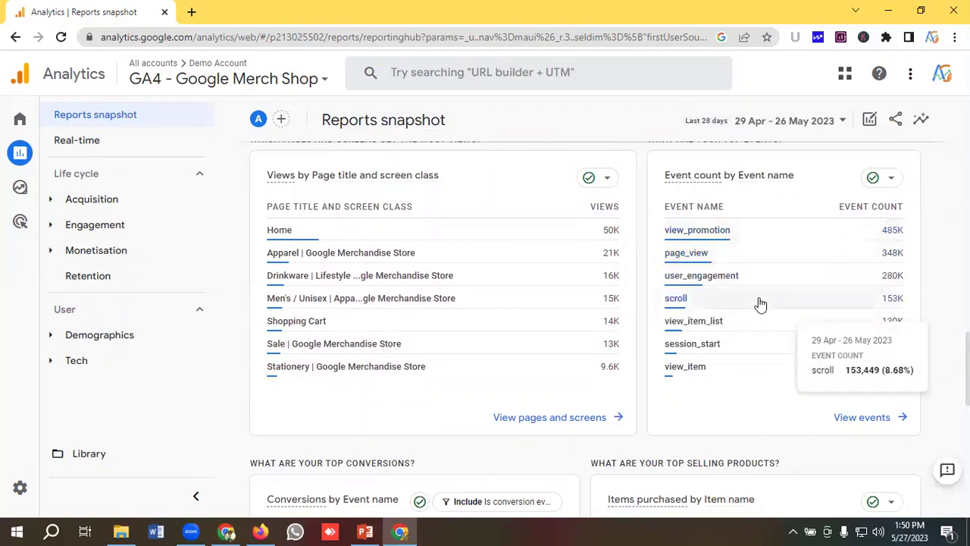
pyautogui.moveTo(776, 259)
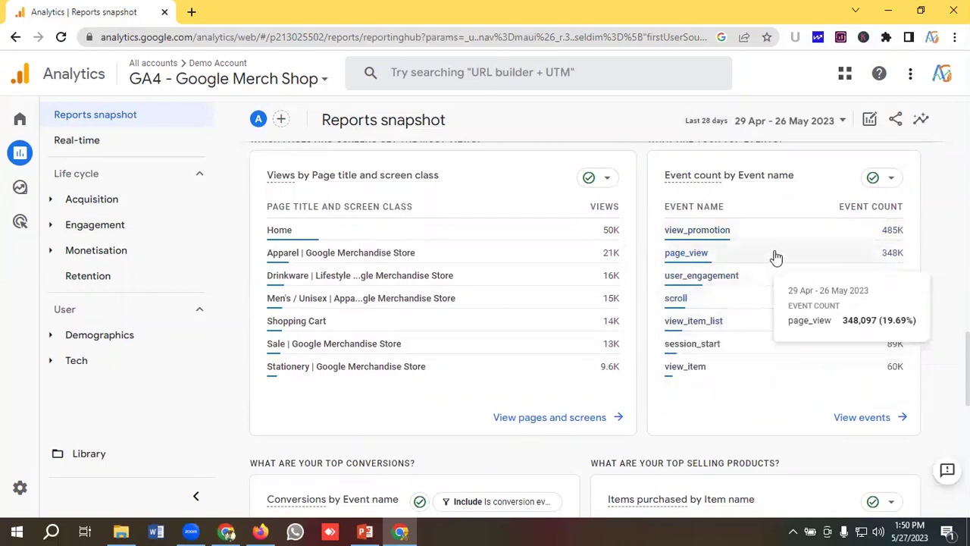
# - Examine the snapshot's top conversions by event name and the top selling products by item name
pyautogui.scroll(-4, 541, 223)
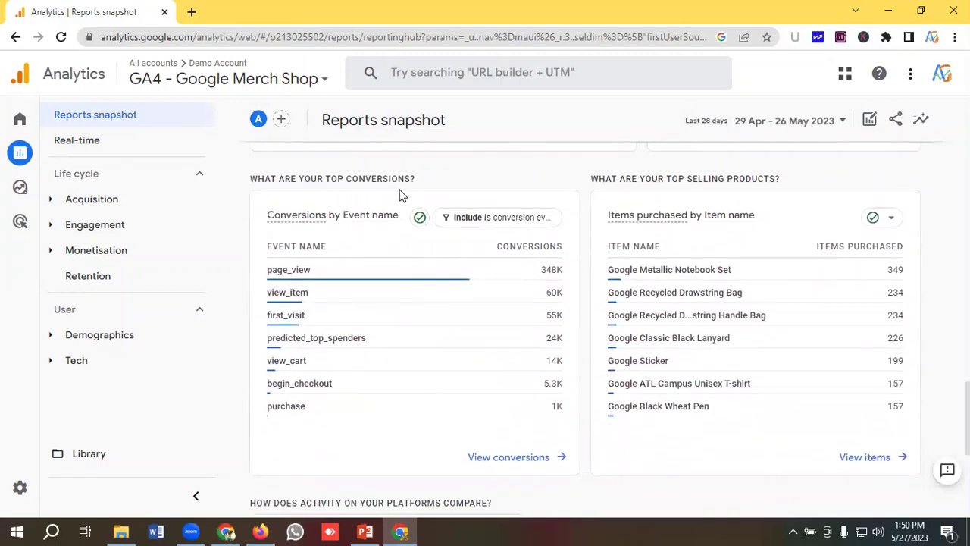
pyautogui.scroll(-1, 362, 246)
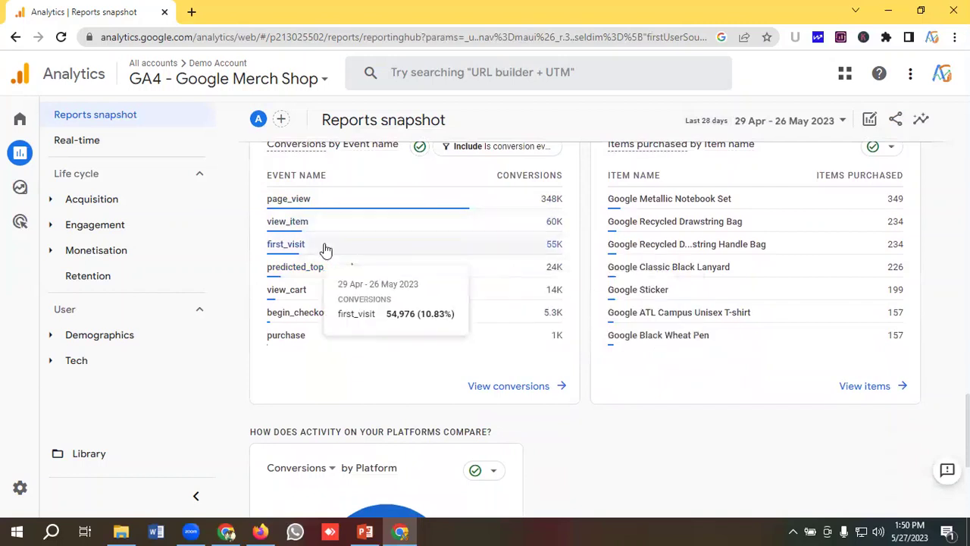
pyautogui.moveTo(378, 239)
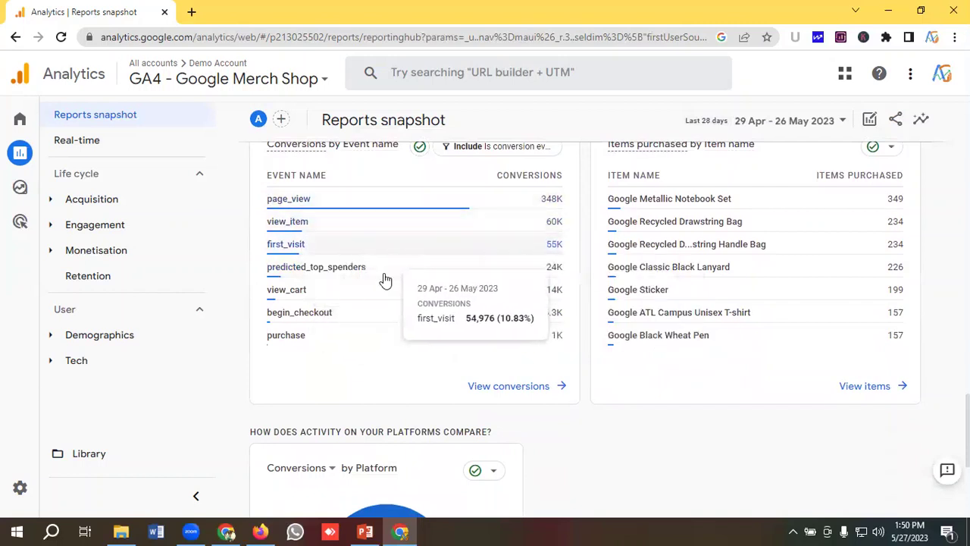
pyautogui.moveTo(509, 300)
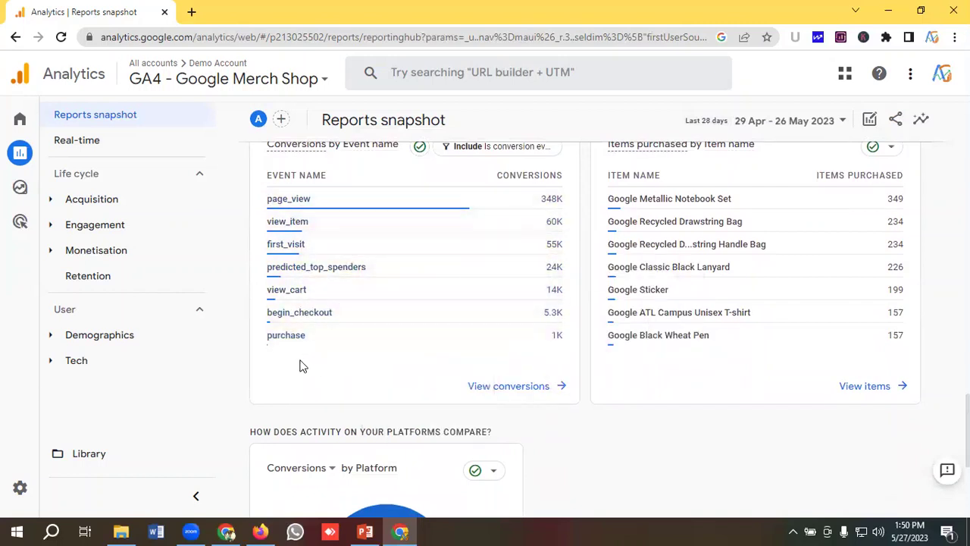
pyautogui.scroll(1, 795, 329)
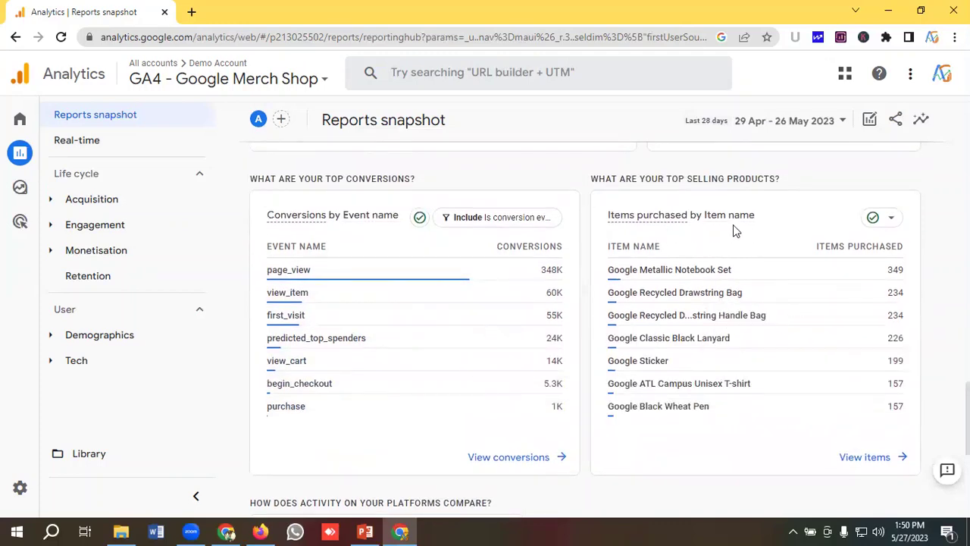
pyautogui.scroll(-1, 720, 258)
pyautogui.scroll(1, 751, 296)
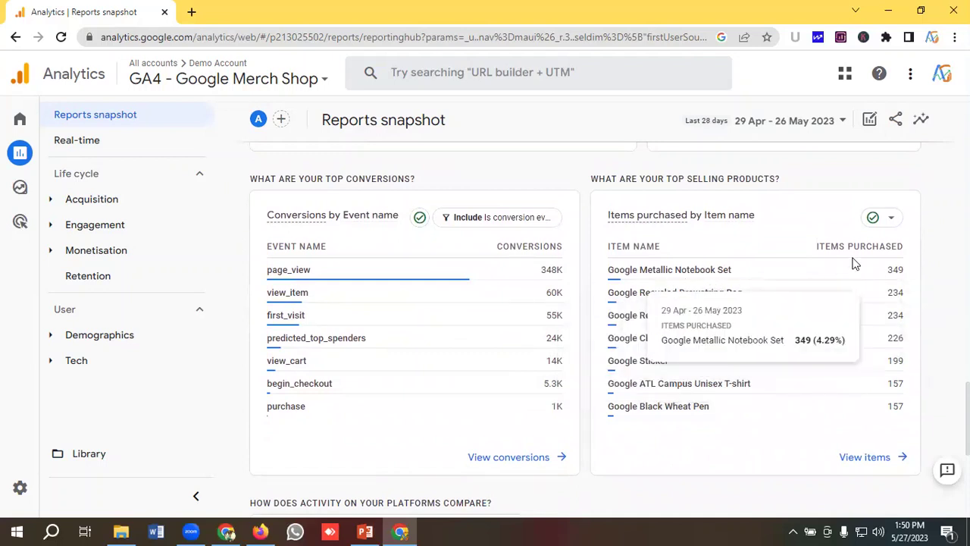
pyautogui.scroll(-2, 812, 266)
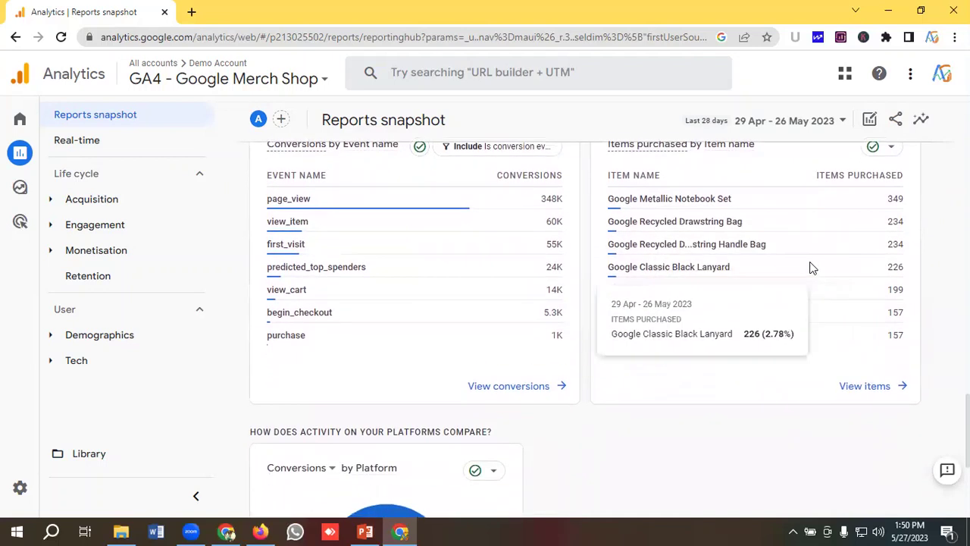
# - Review the snapshot's comparison of conversions by platform, then return towards the start of the report
pyautogui.scroll(-2, 470, 265)
pyautogui.scroll(-1, 455, 280)
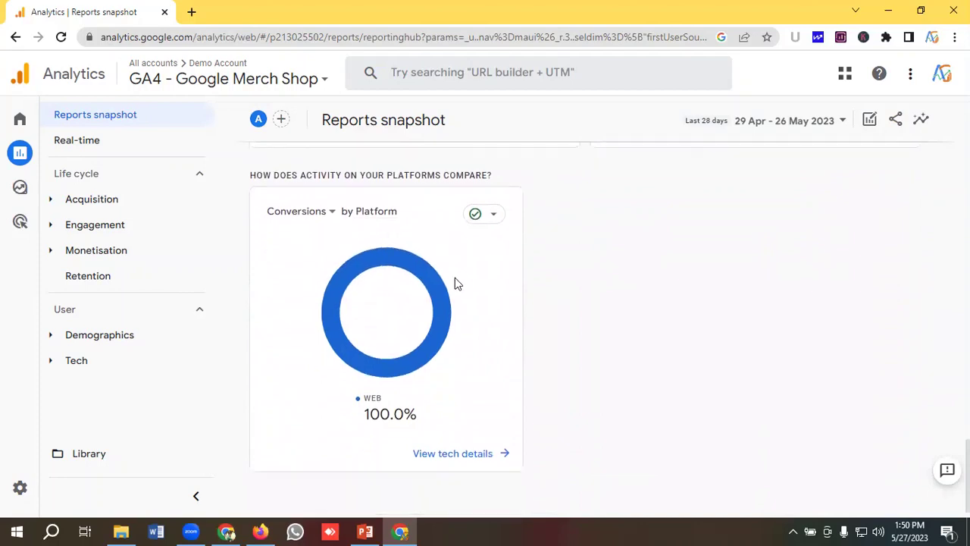
pyautogui.scroll(1, 454, 280)
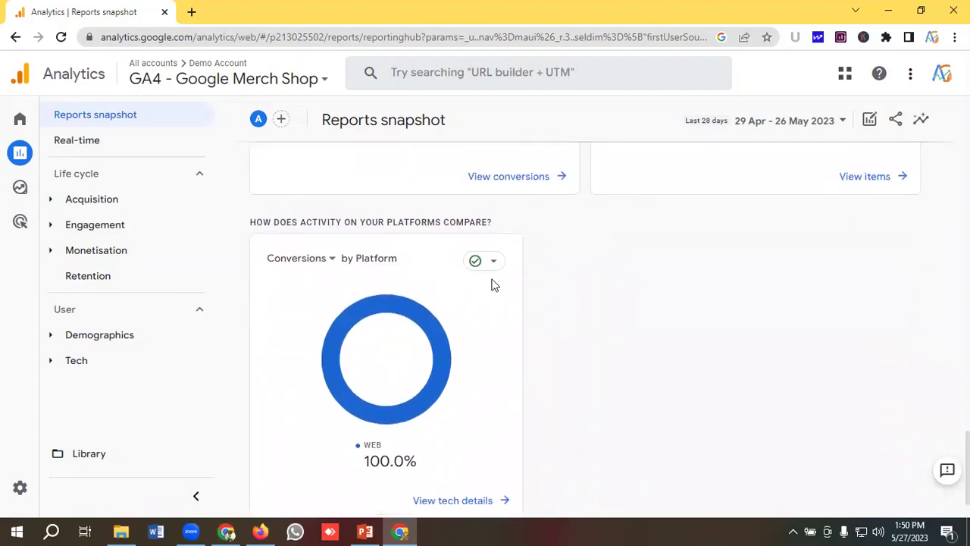
pyautogui.scroll(-1, 478, 288)
pyautogui.scroll(11, 523, 300)
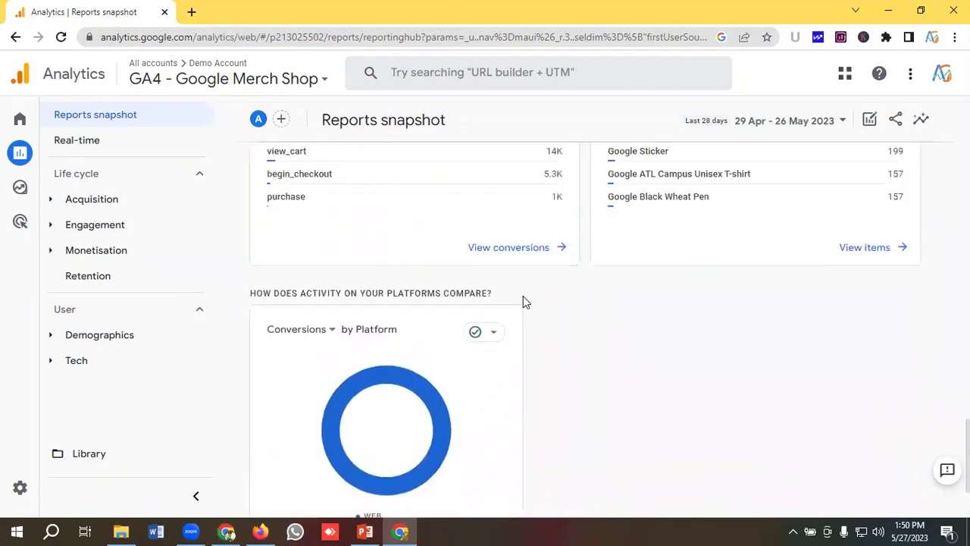
pyautogui.scroll(10, 532, 303)
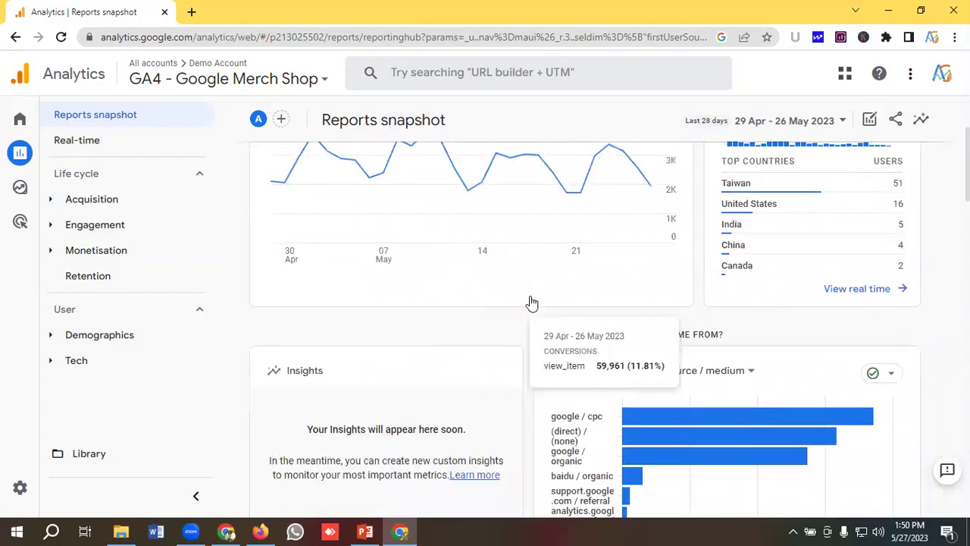
# - Open the Real-time report and review the users in the last 30 minutes, including the desktop and mobile shares
pyautogui.click(83, 144)
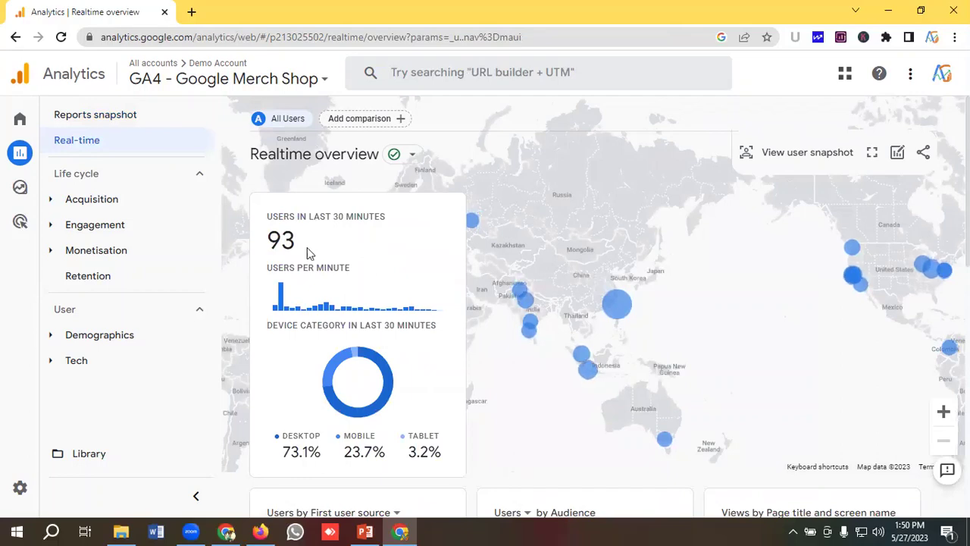
pyautogui.scroll(-2, 387, 251)
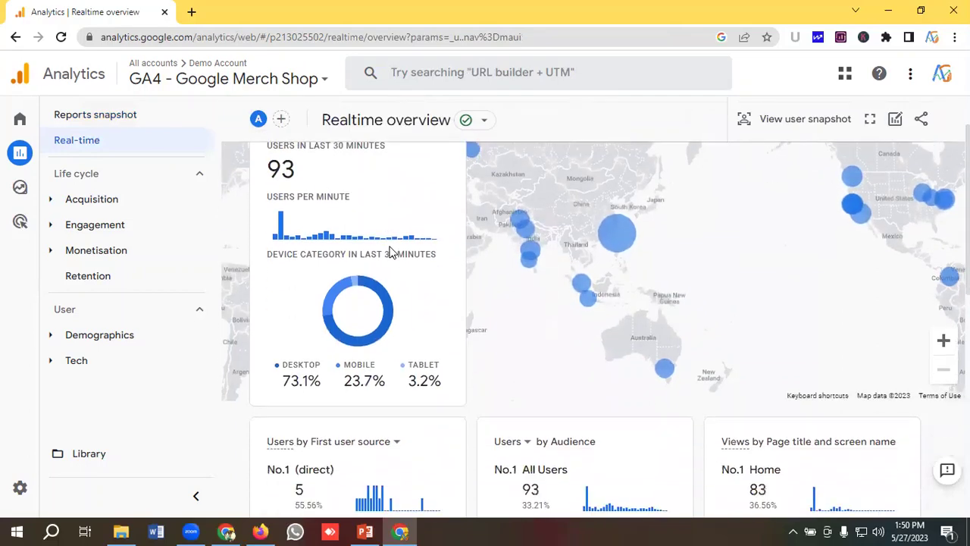
pyautogui.moveTo(308, 324)
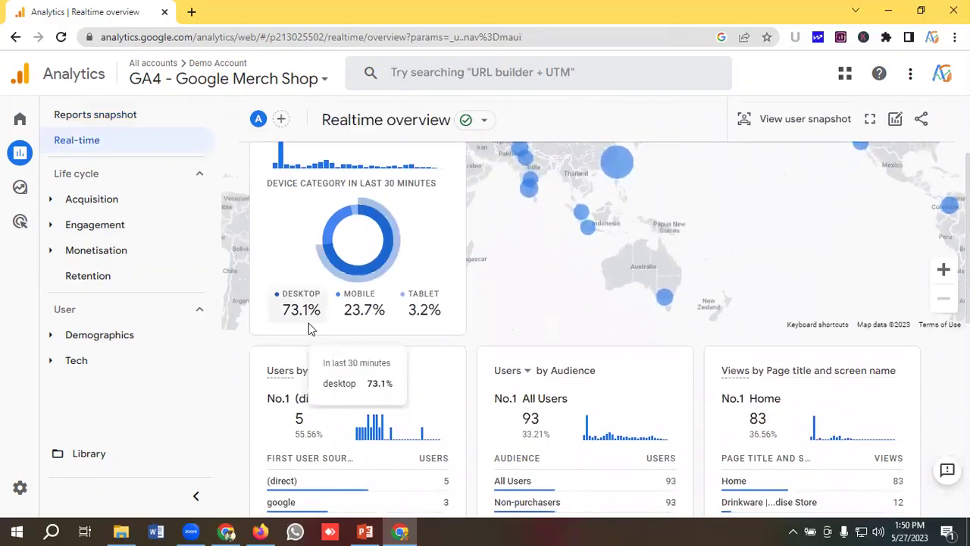
pyautogui.moveTo(368, 321)
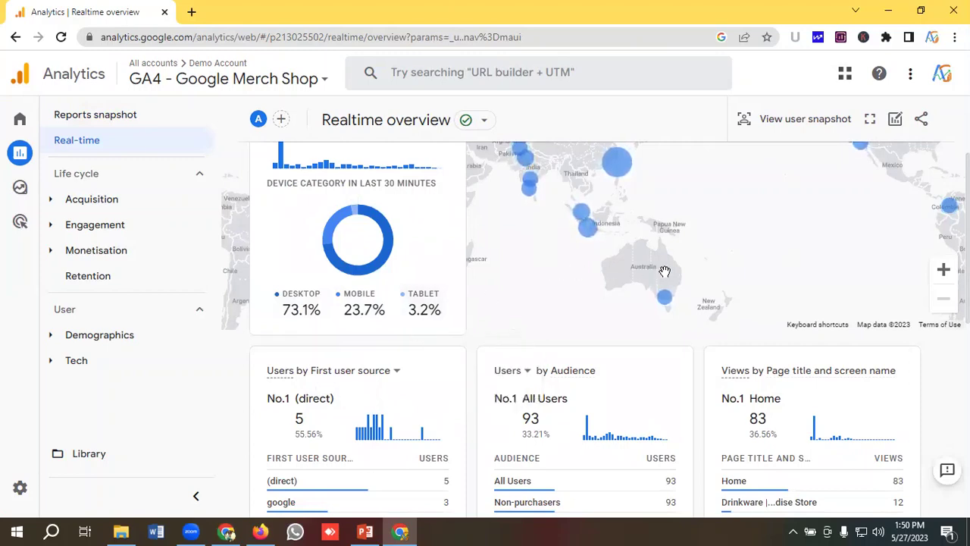
# - Examine the realtime users by first user source and by audience, and the views by page title
pyautogui.scroll(-2, 533, 254)
pyautogui.scroll(-1, 416, 316)
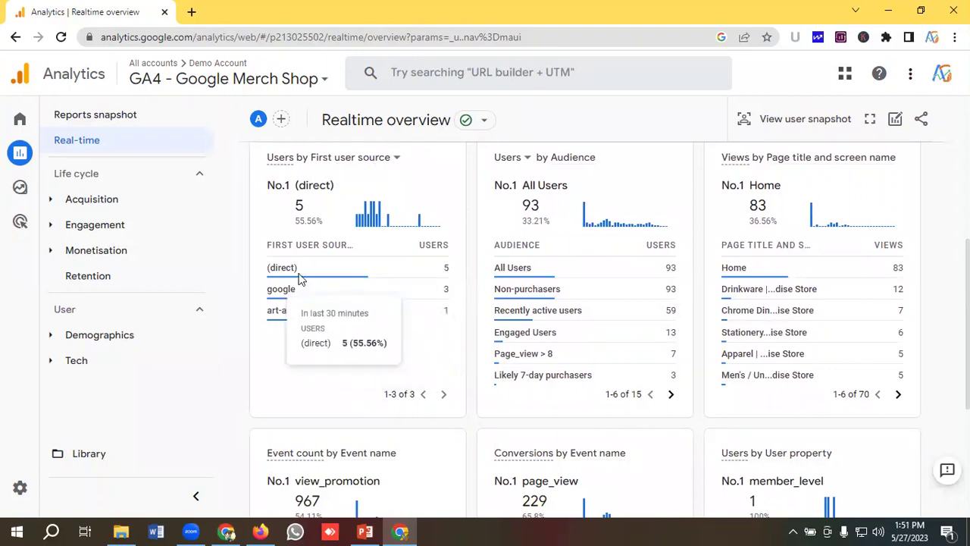
pyautogui.scroll(-2, 409, 303)
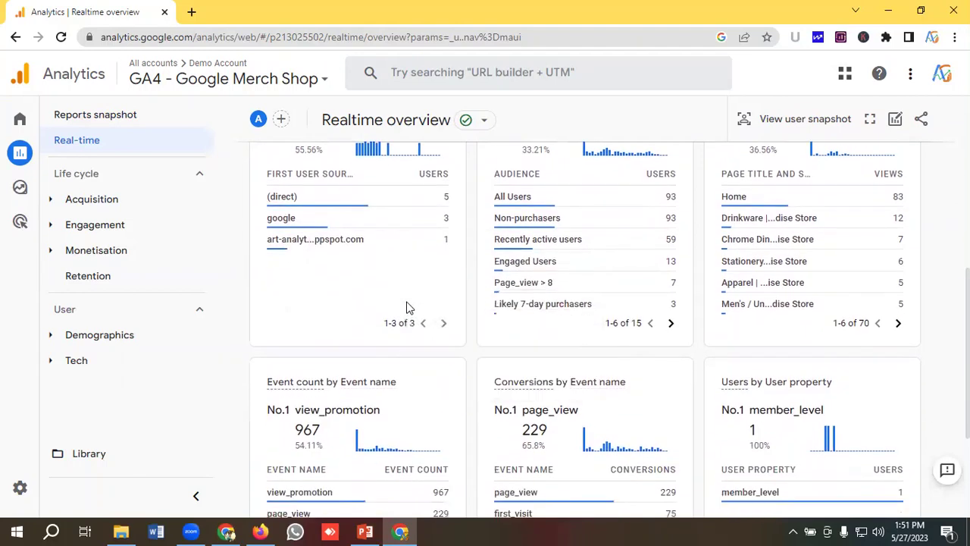
# - Examine the realtime event counts, conversions by event name and users by user property, then return to the overview map
pyautogui.scroll(-1, 416, 306)
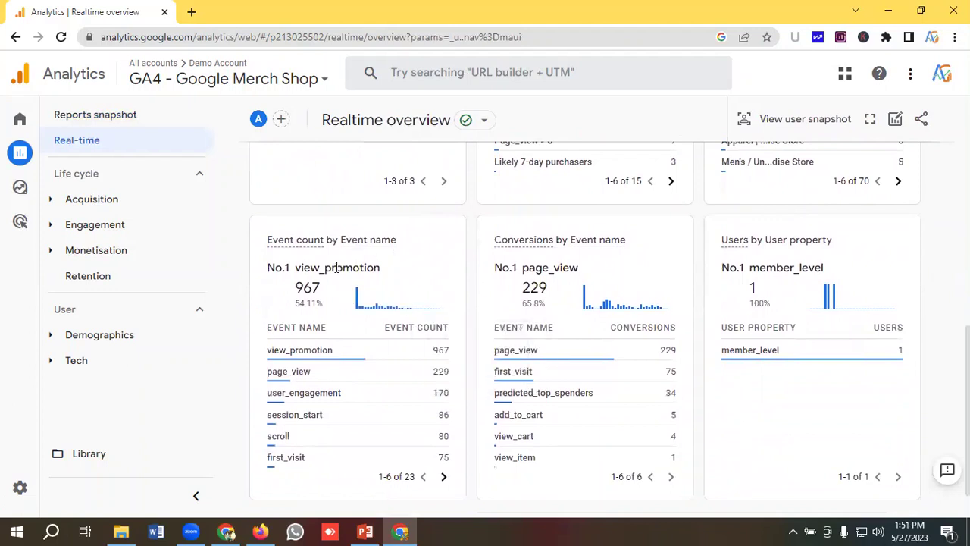
pyautogui.scroll(-1, 366, 295)
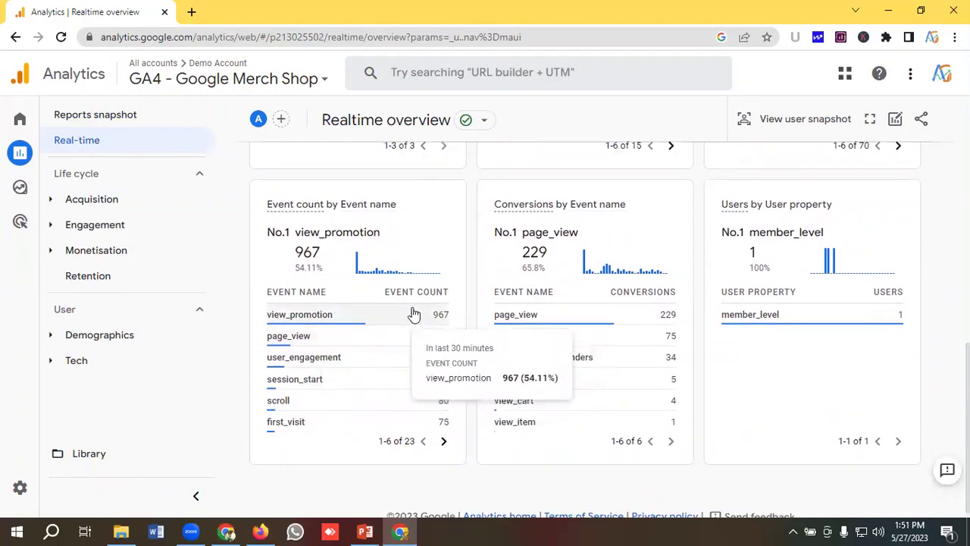
pyautogui.scroll(1, 413, 314)
pyautogui.scroll(-1, 690, 283)
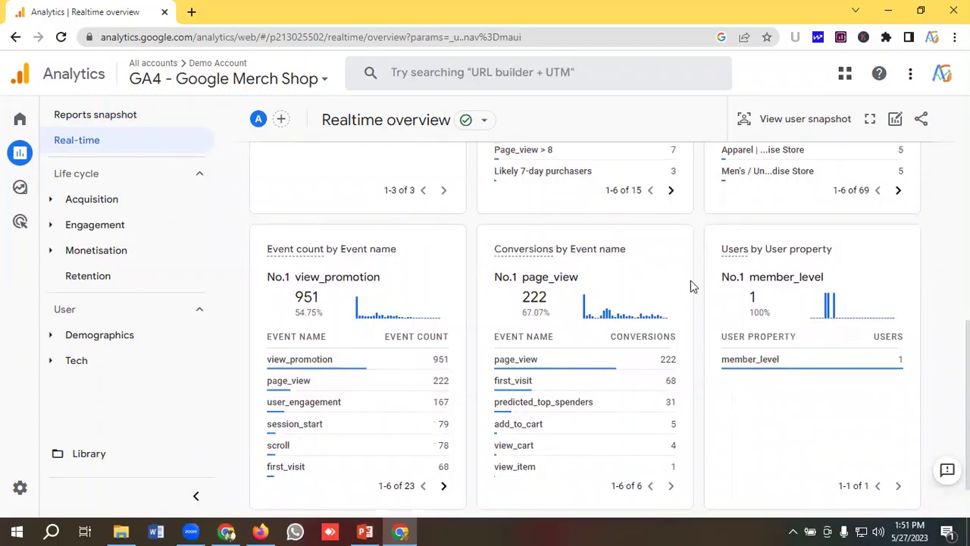
pyautogui.scroll(7, 564, 270)
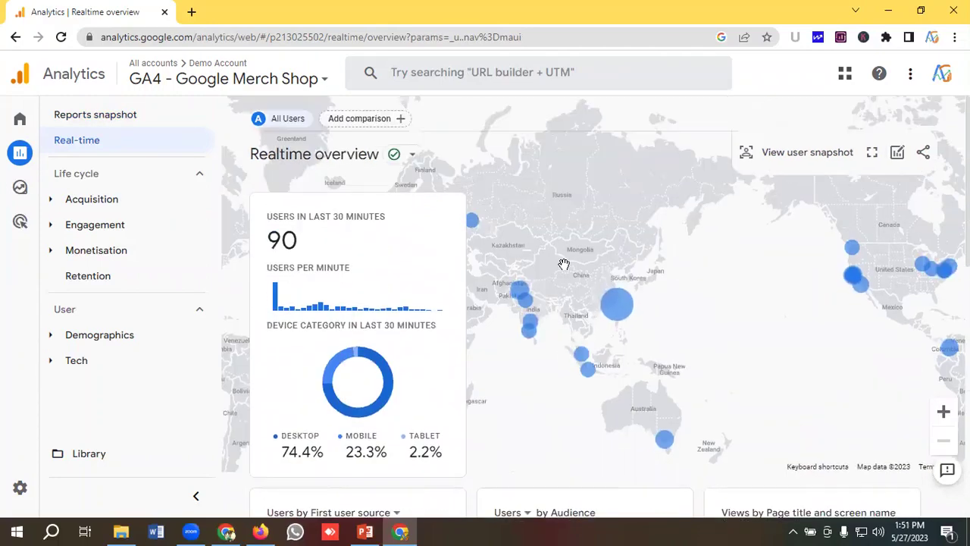
pyautogui.scroll(-7, 576, 257)
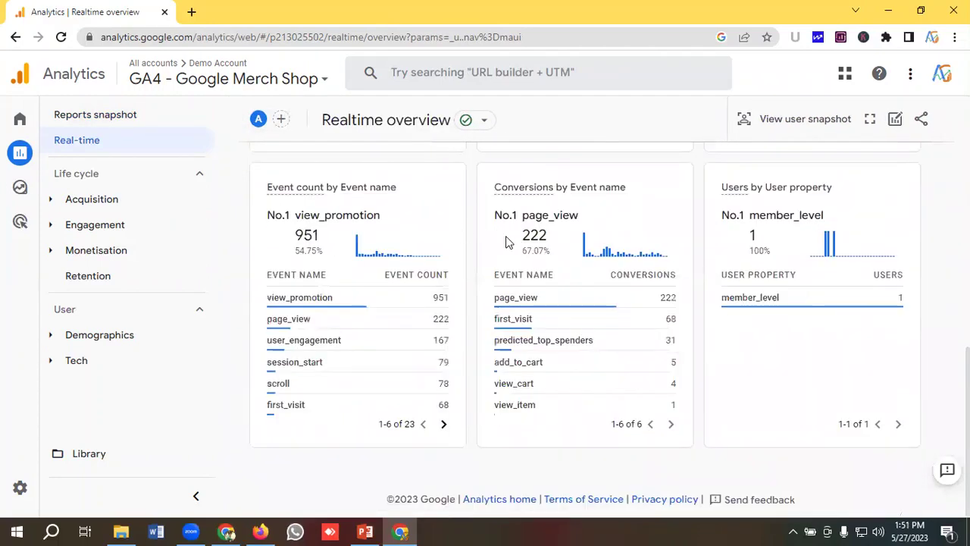
pyautogui.scroll(8, 508, 241)
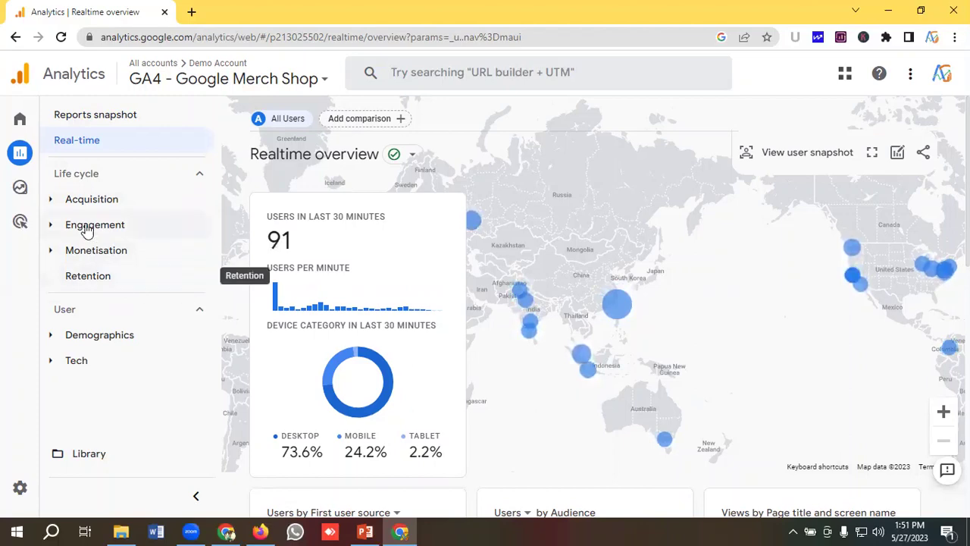
# - Open the Traffic acquisition report and review its table of sessions by default channel group
pyautogui.click(91, 200)
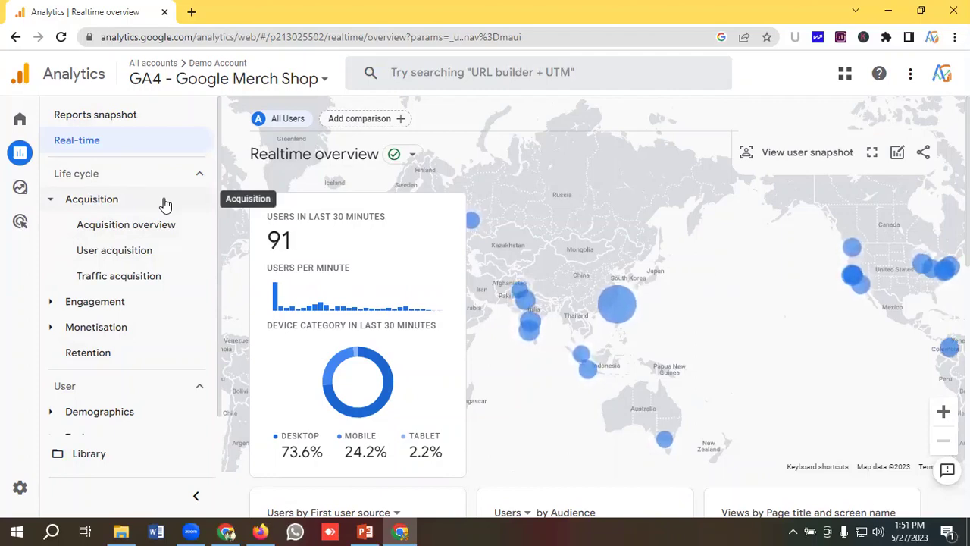
pyautogui.click(130, 278)
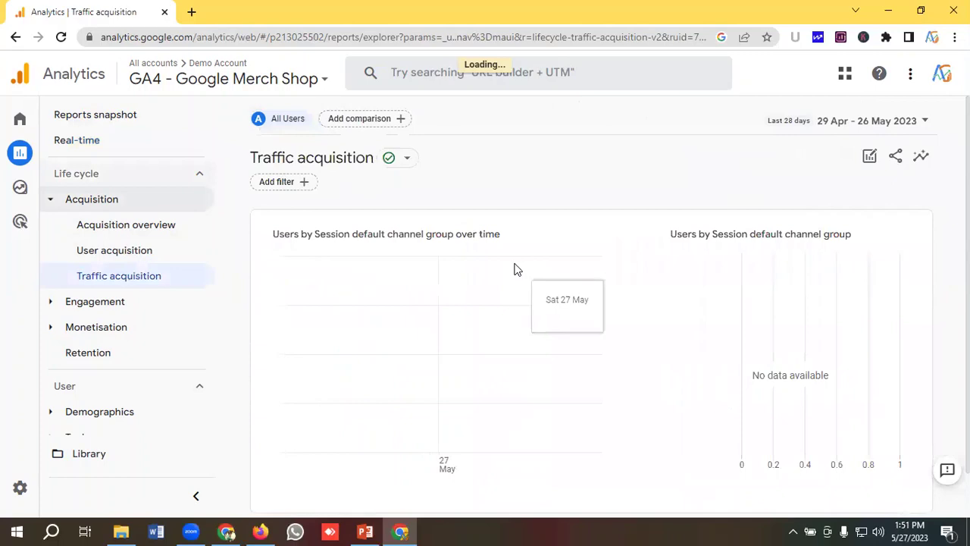
pyautogui.scroll(-4, 466, 262)
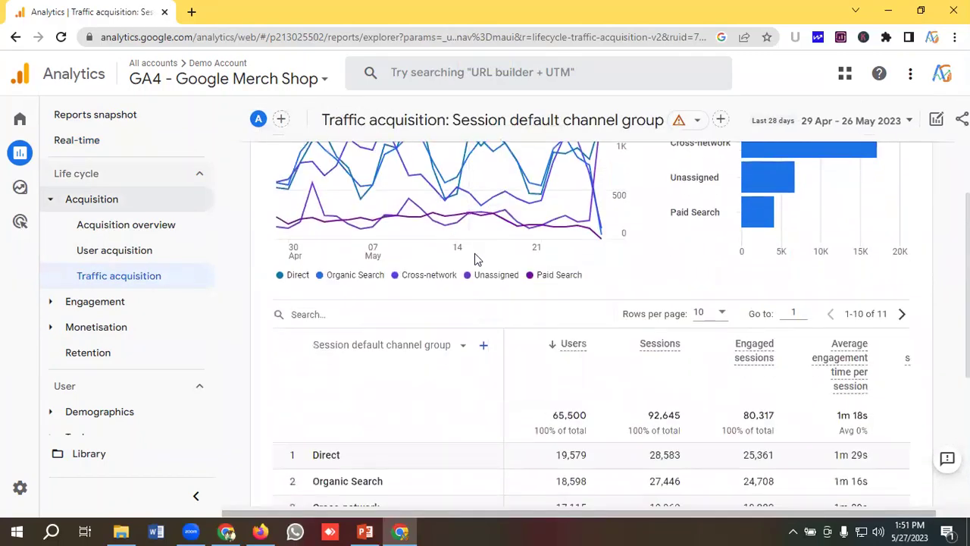
pyautogui.scroll(-1, 478, 254)
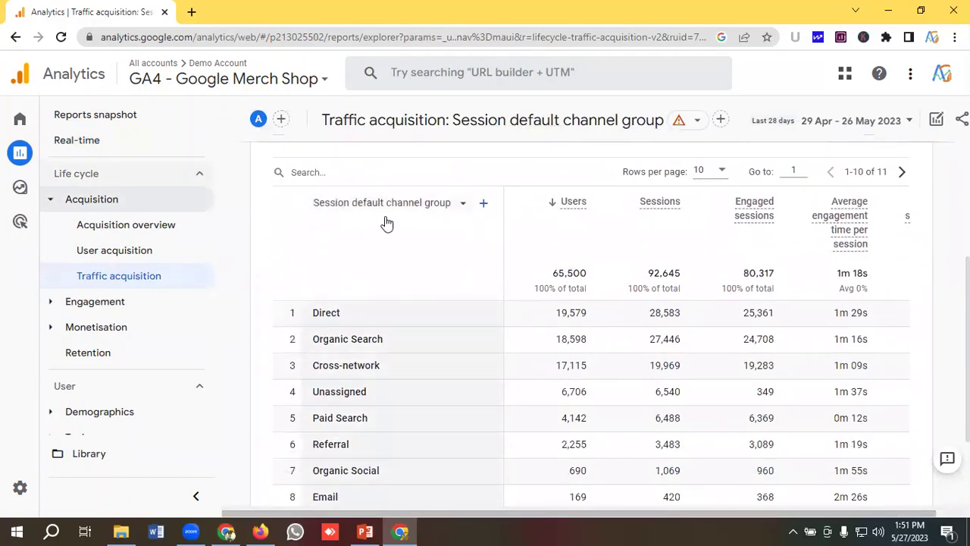
# - Change the traffic acquisition table's primary dimension to Session campaign and review the campaign rows and engagement metrics
pyautogui.click(460, 204)
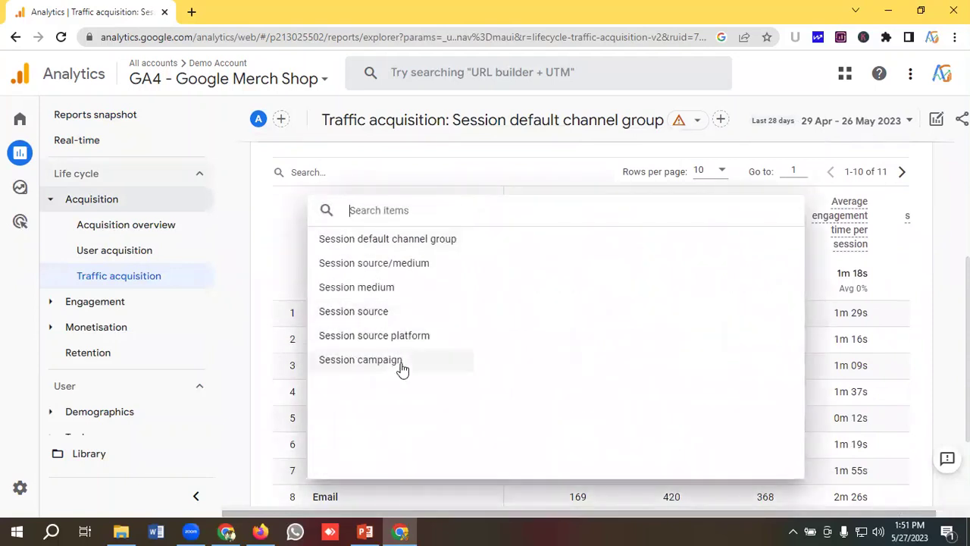
pyautogui.click(369, 361)
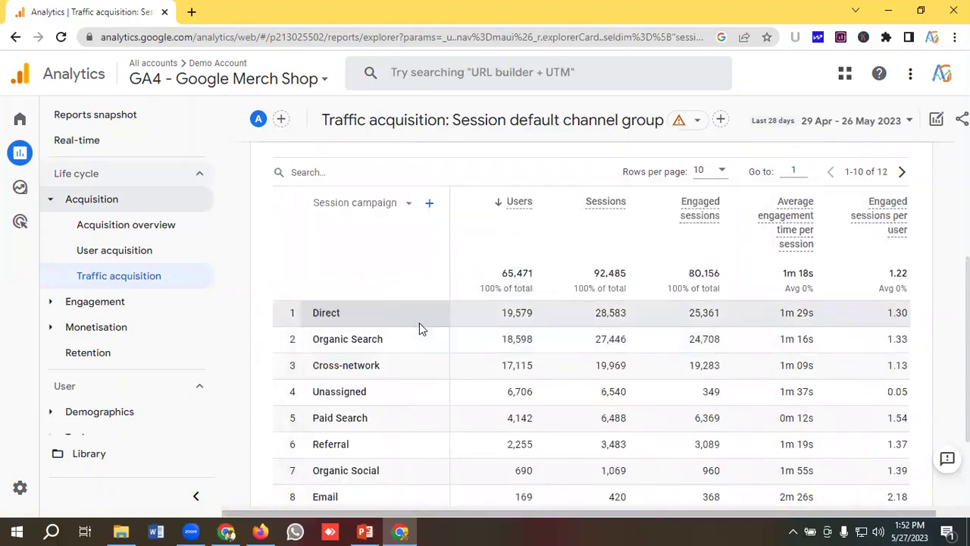
pyautogui.scroll(-1, 419, 323)
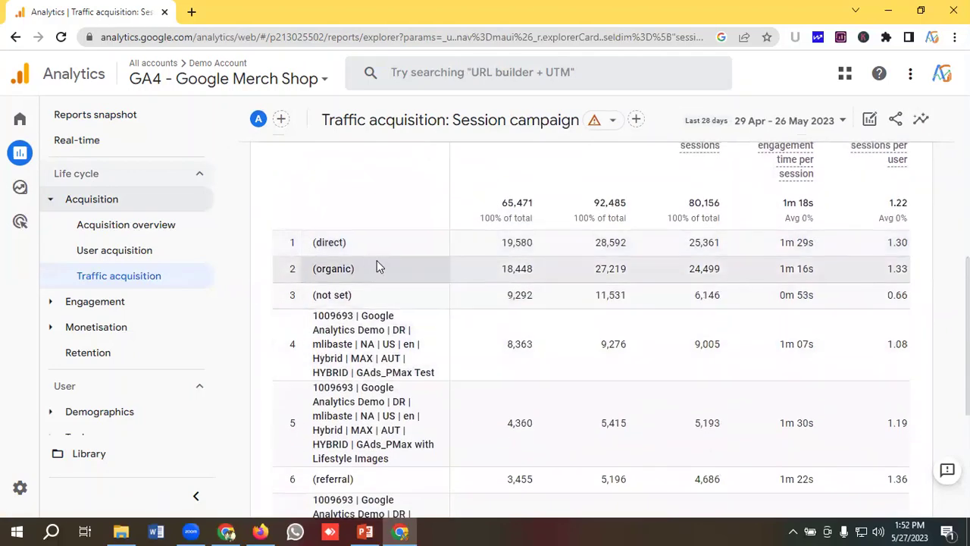
pyautogui.scroll(2, 379, 303)
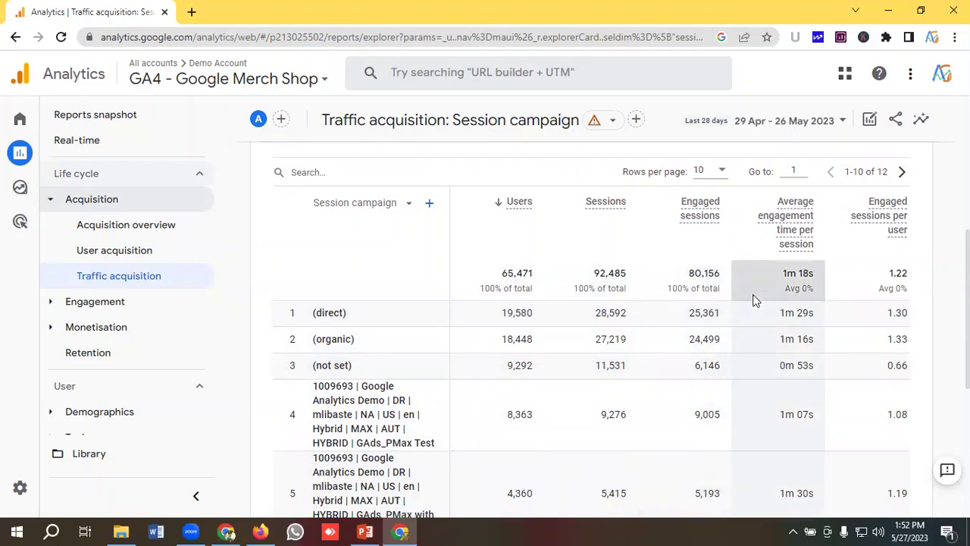
# - Compare users, sessions, engaged sessions and average engagement time across the session campaigns in the traffic acquisition table and chart
pyautogui.scroll(1, 754, 298)
pyautogui.scroll(-1, 758, 296)
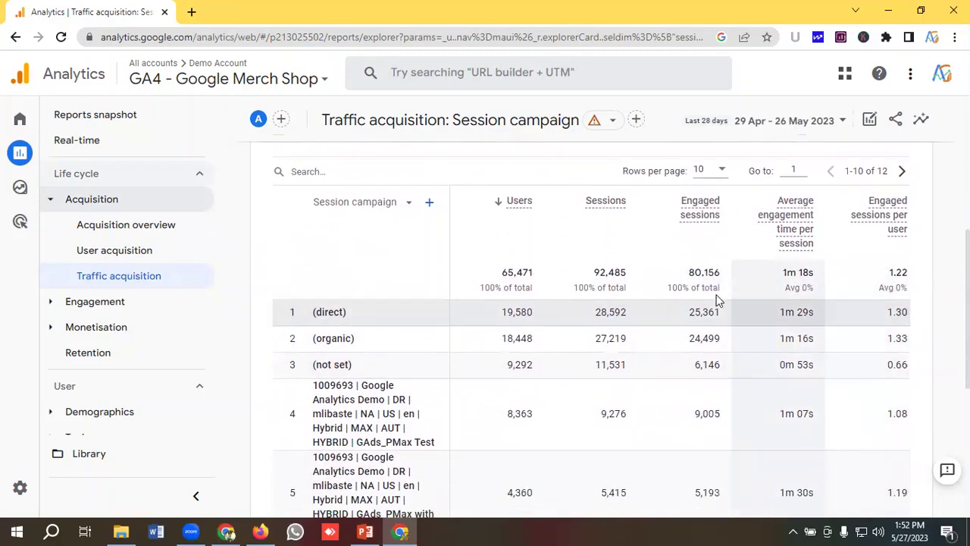
pyautogui.scroll(-5, 617, 304)
pyautogui.scroll(3, 583, 310)
pyautogui.scroll(3, 583, 311)
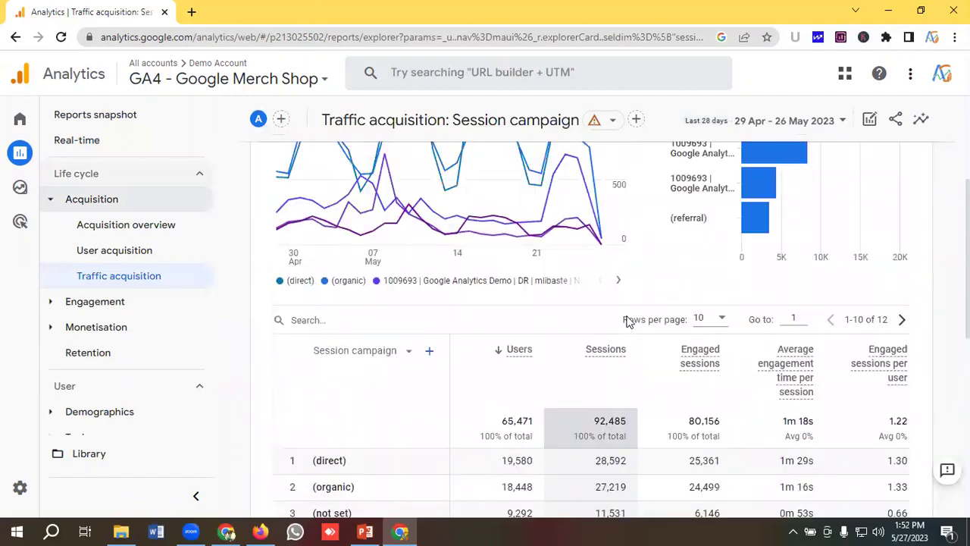
pyautogui.scroll(-6, 613, 313)
pyautogui.scroll(6, 600, 292)
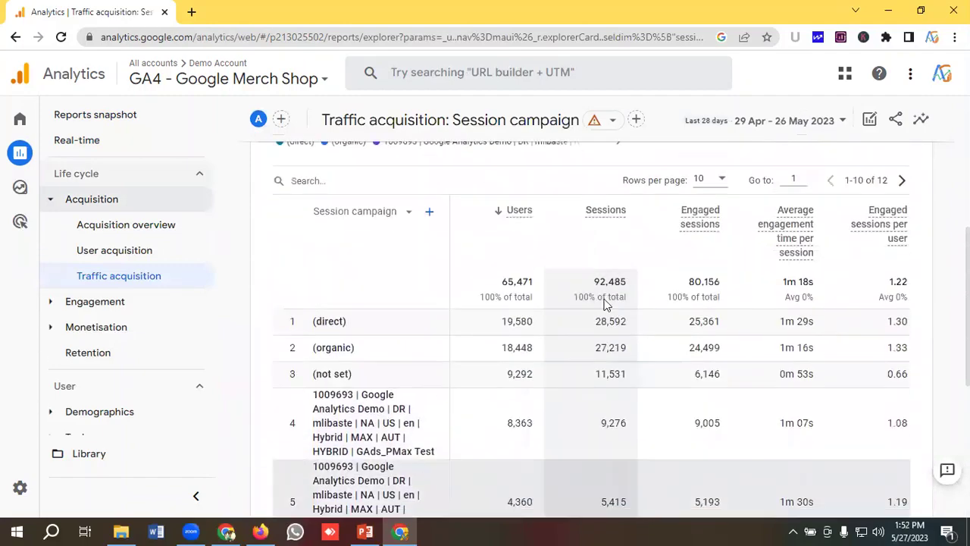
pyautogui.scroll(-2, 697, 320)
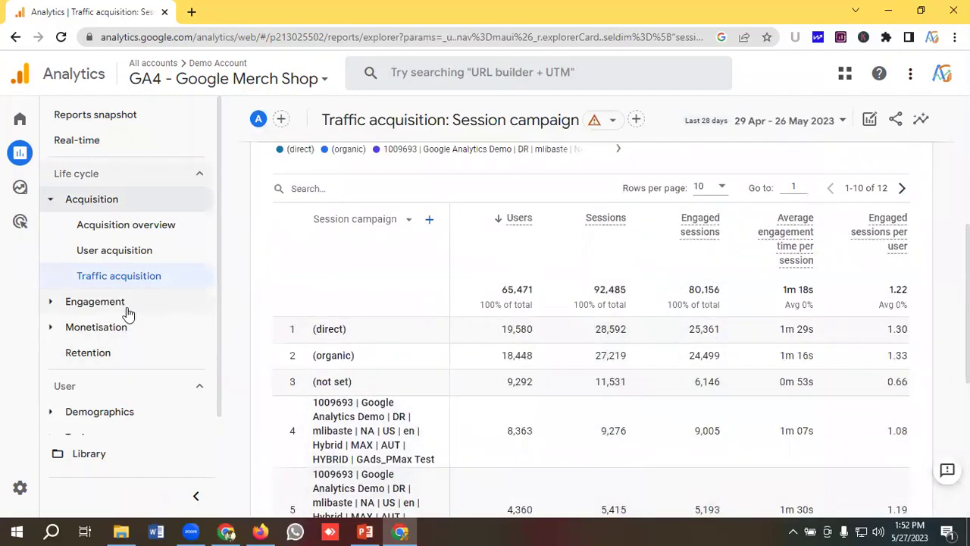
# - Open the Events report under Engagement and review its table of event names through the tenth row
pyautogui.click(102, 303)
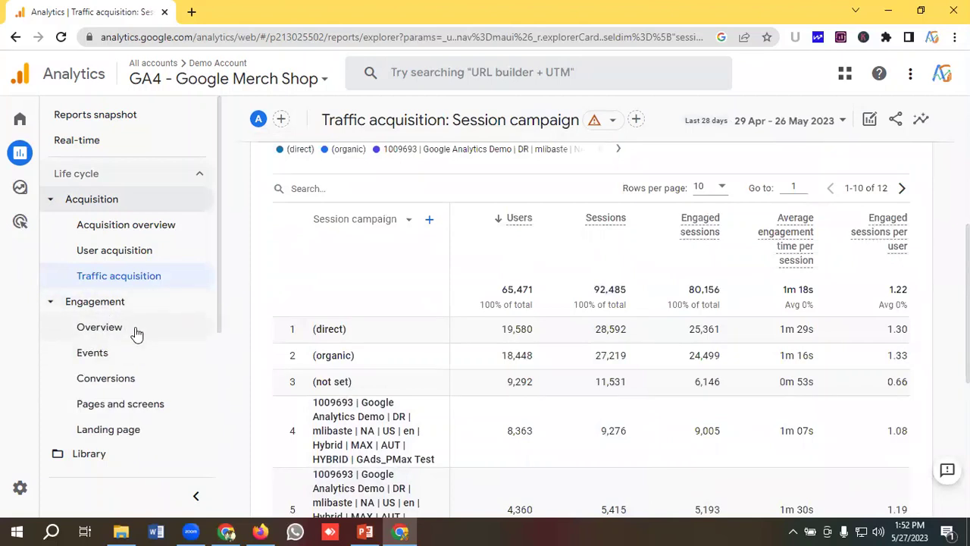
pyautogui.scroll(-1, 136, 333)
pyautogui.click(107, 284)
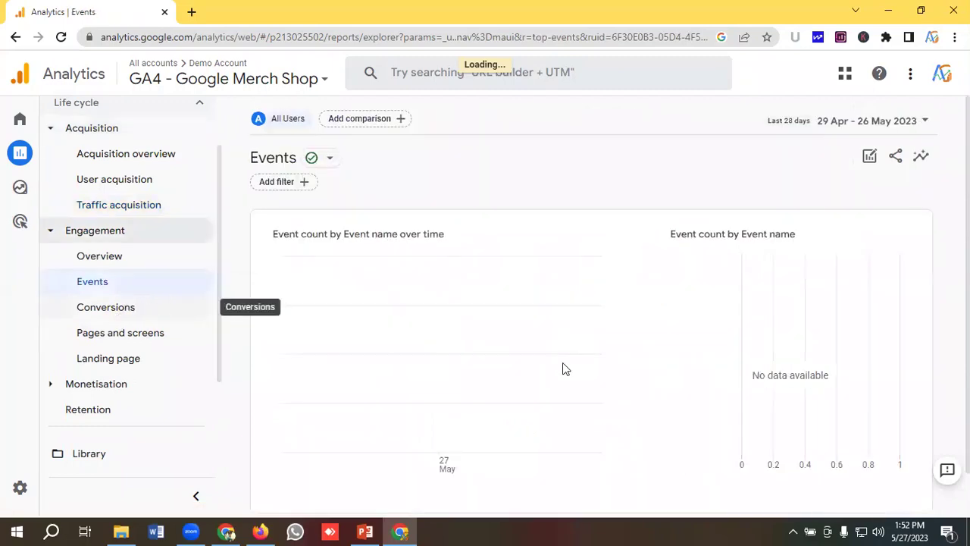
pyautogui.scroll(-4, 460, 317)
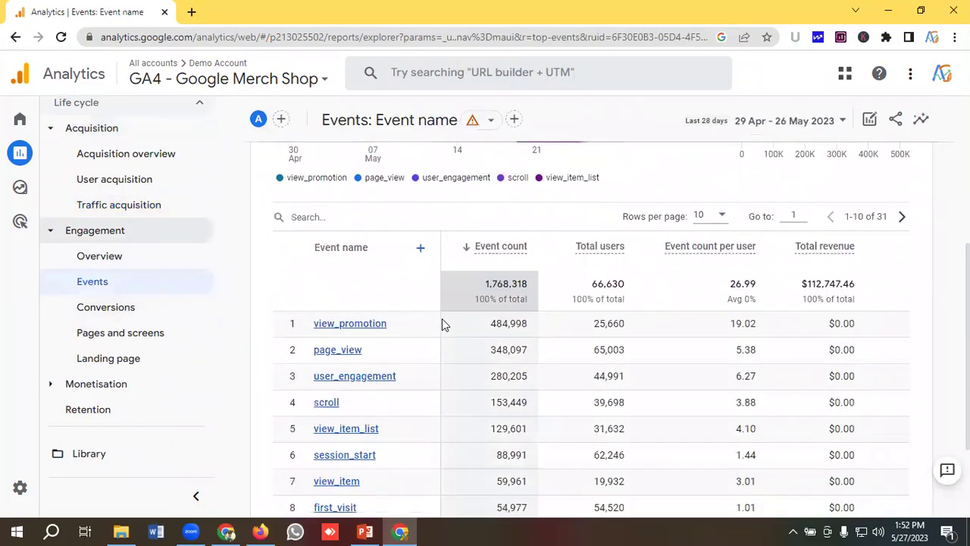
pyautogui.scroll(-1, 442, 319)
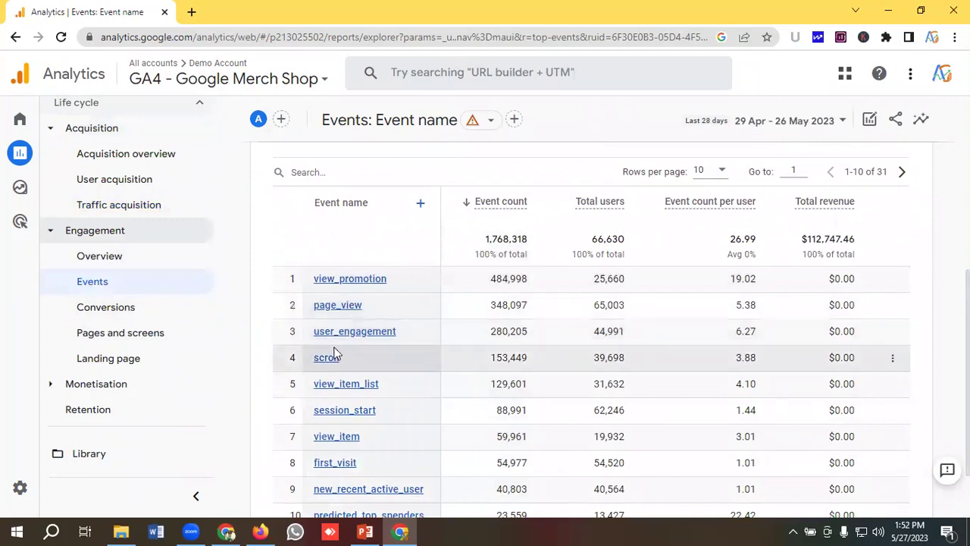
pyautogui.scroll(-1, 405, 346)
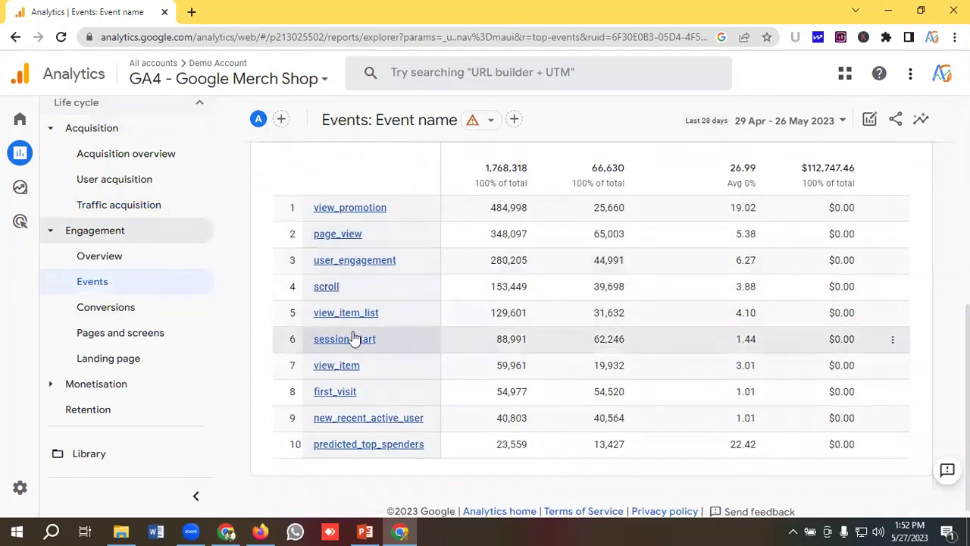
# - Examine the listed events' counts, total users, event count per user and total revenue
pyautogui.scroll(1, 379, 316)
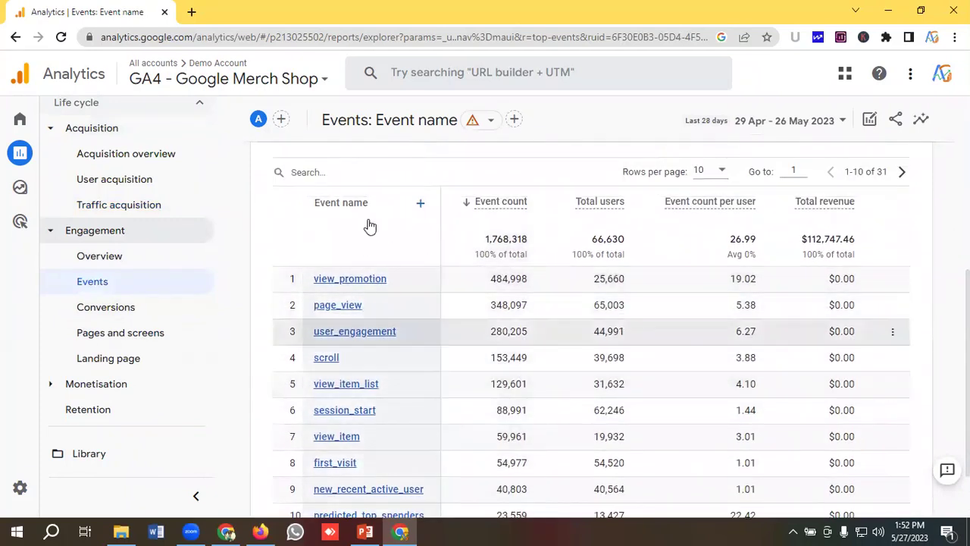
pyautogui.scroll(-1, 409, 310)
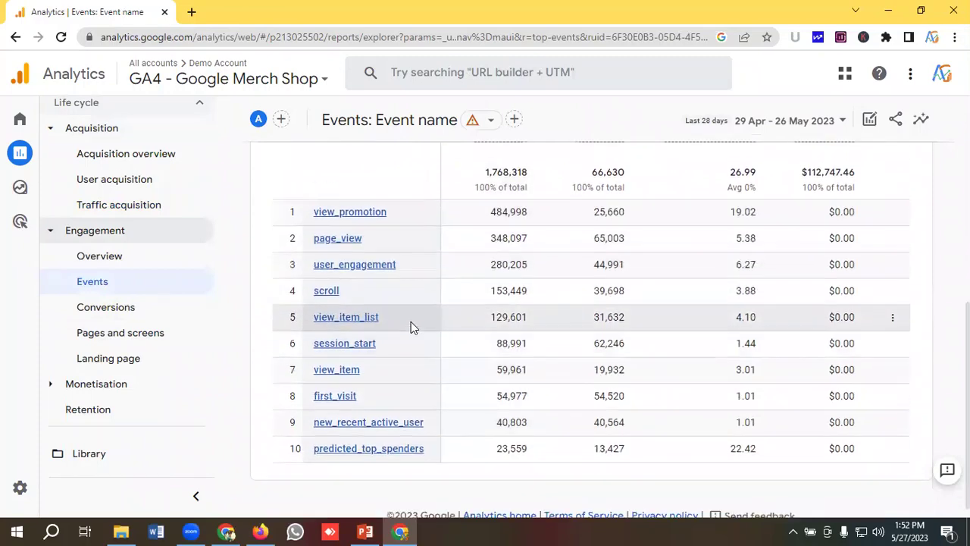
pyautogui.scroll(1, 402, 288)
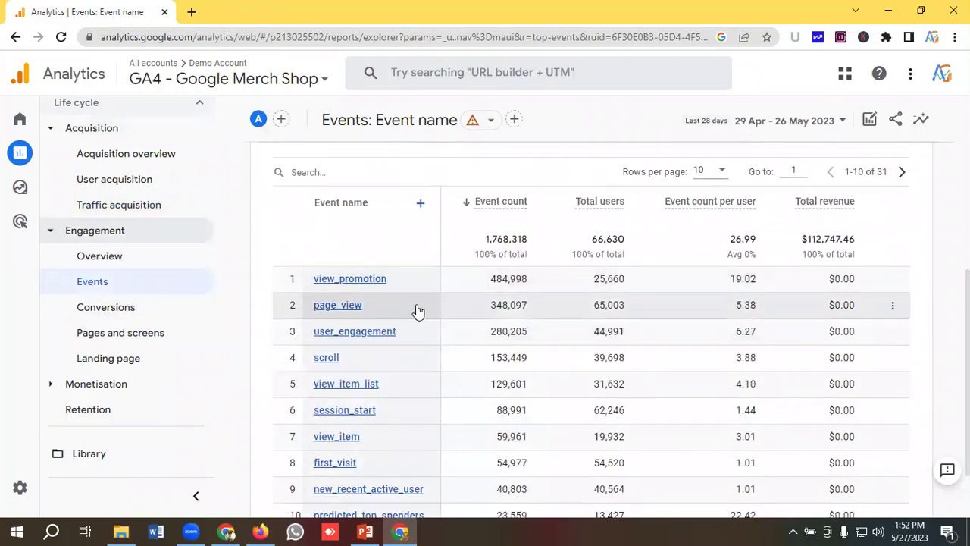
pyautogui.scroll(-1, 416, 310)
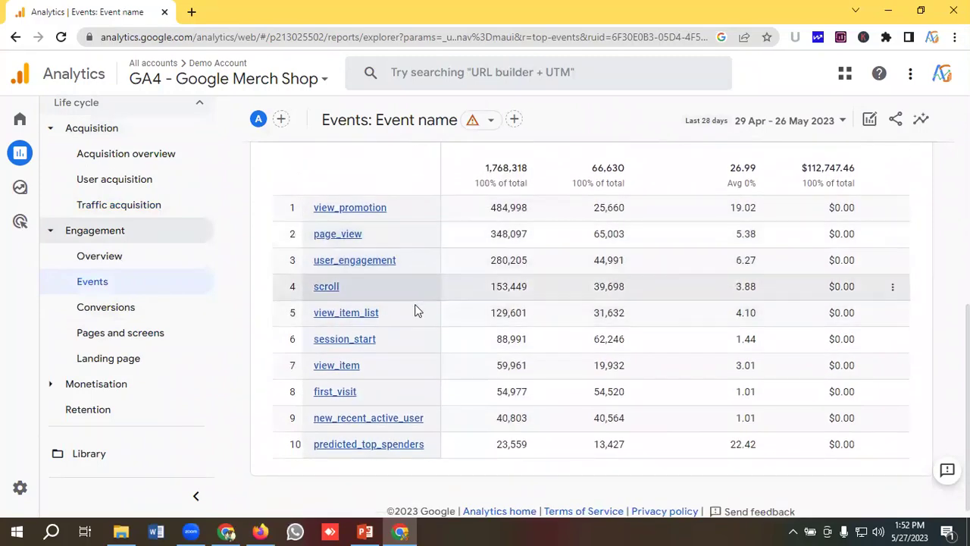
pyautogui.scroll(3, 418, 320)
pyautogui.scroll(-2, 417, 321)
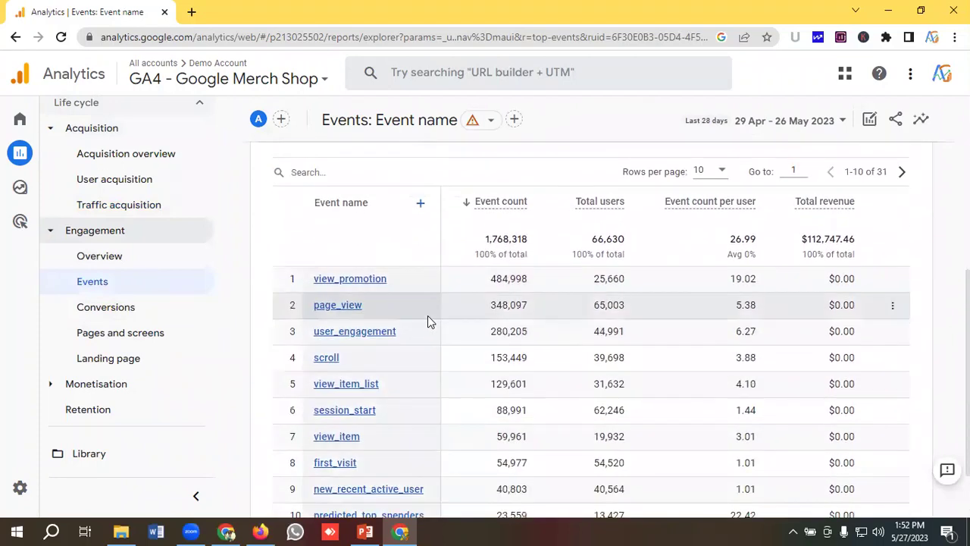
pyautogui.scroll(-1, 427, 315)
pyautogui.scroll(-1, 137, 297)
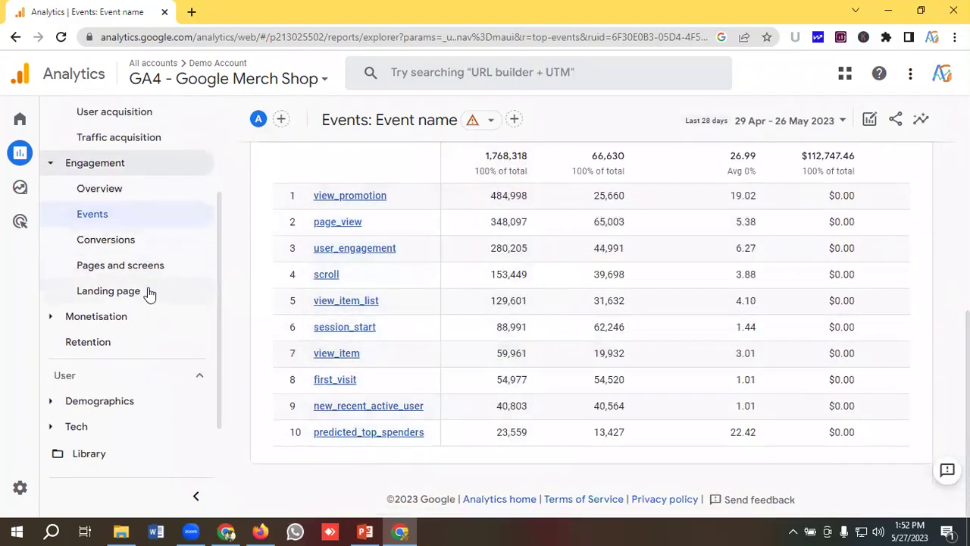
# - Open the E-commerce purchases report under Monetisation and go to its table of item names
pyautogui.click(122, 319)
pyautogui.scroll(-1, 187, 321)
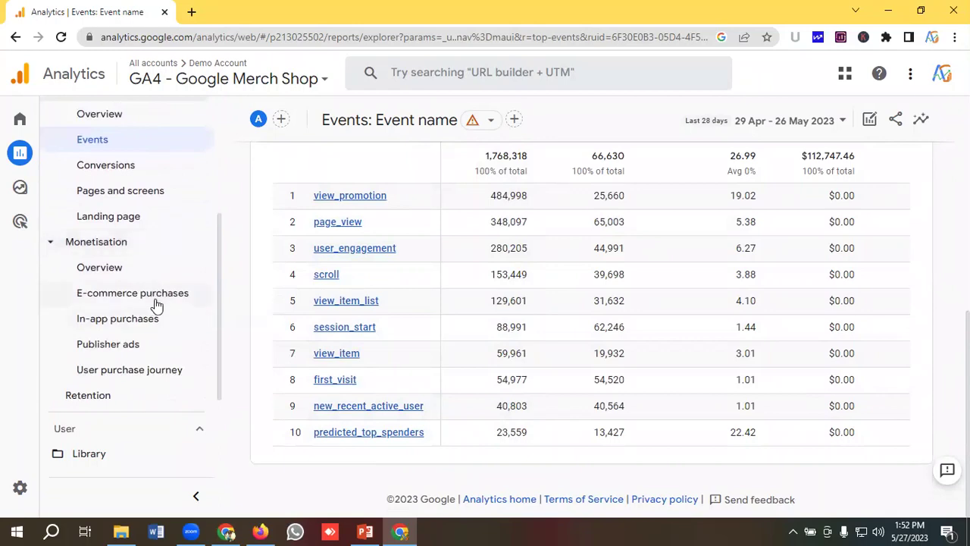
pyautogui.click(155, 302)
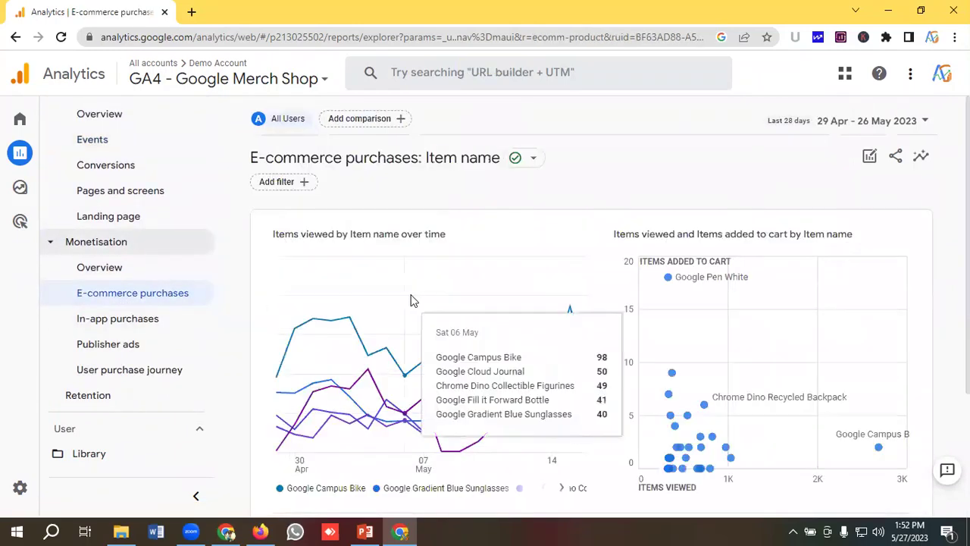
pyautogui.scroll(-2, 340, 295)
pyautogui.scroll(-3, 340, 295)
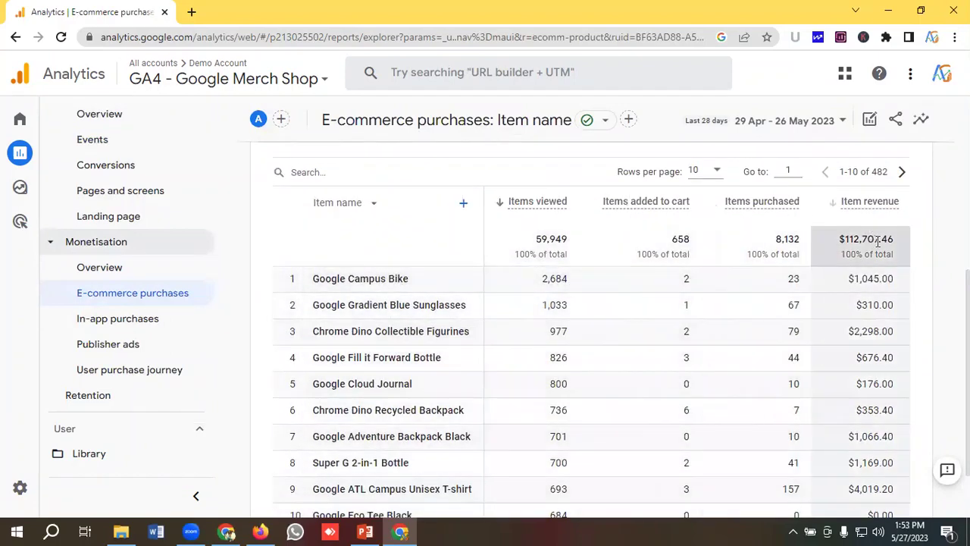
# - Compare the shop items by items viewed, items added to cart, items purchased and item revenue
pyautogui.scroll(-1, 716, 297)
pyautogui.scroll(2, 644, 313)
pyautogui.scroll(-1, 667, 322)
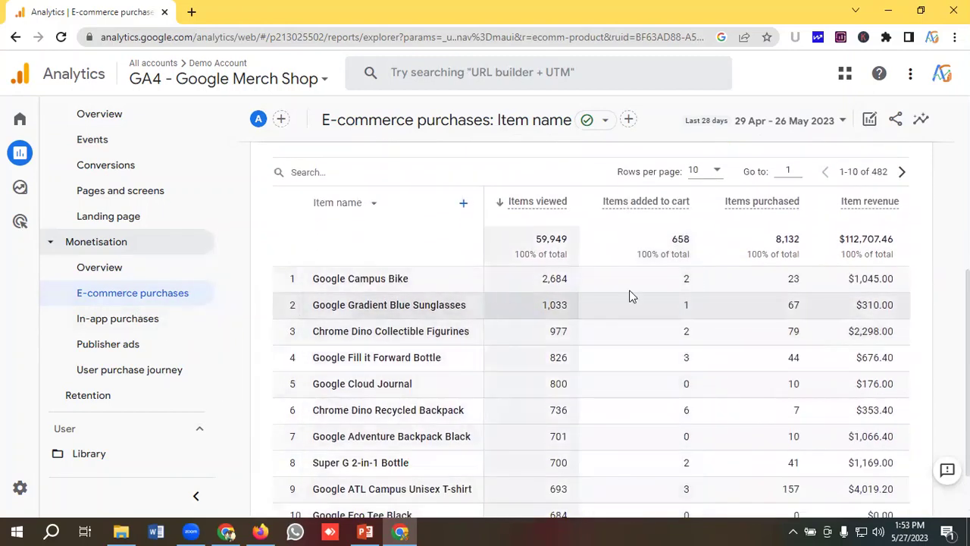
pyautogui.scroll(-1, 847, 261)
pyautogui.scroll(-1, 847, 262)
pyautogui.scroll(2, 751, 273)
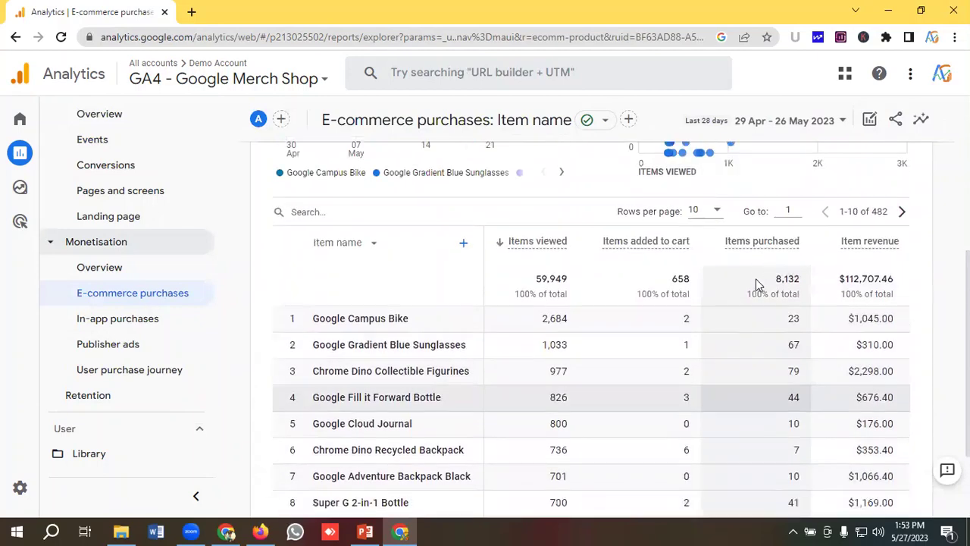
pyautogui.scroll(-2, 756, 278)
pyautogui.scroll(2, 757, 279)
pyautogui.scroll(-2, 757, 279)
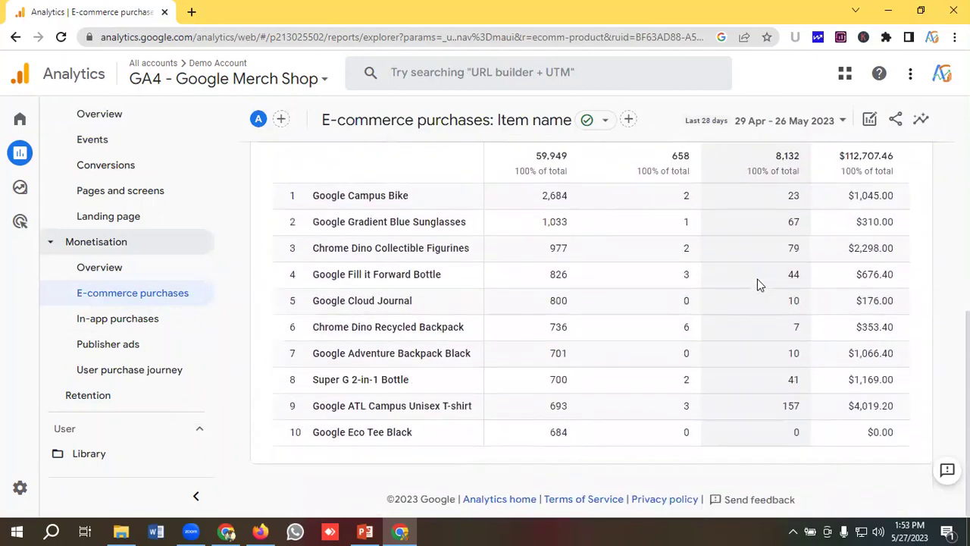
# - Open the Retention overview and examine its new and returning users, cohort, user retention, user engagement and lifetime value charts
pyautogui.scroll(-2, 125, 278)
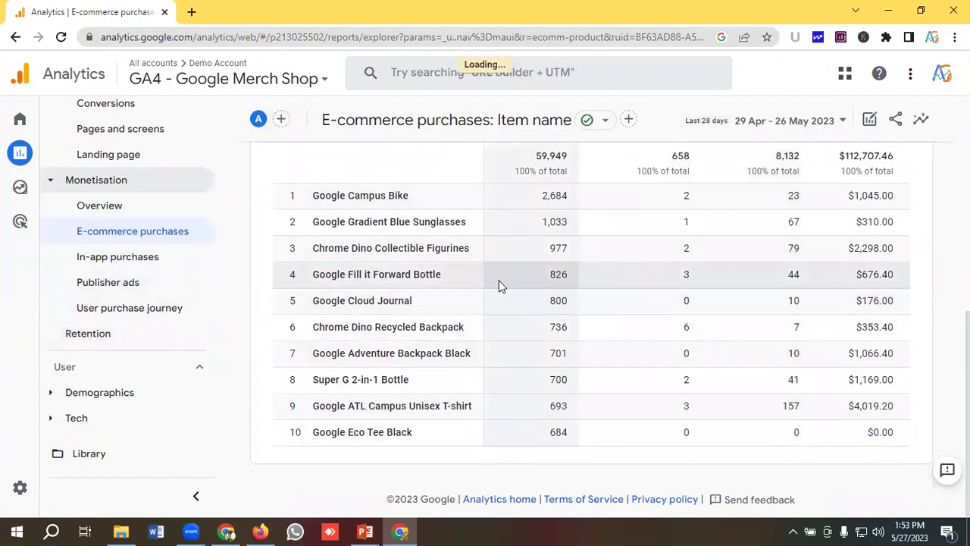
pyautogui.scroll(2, 498, 281)
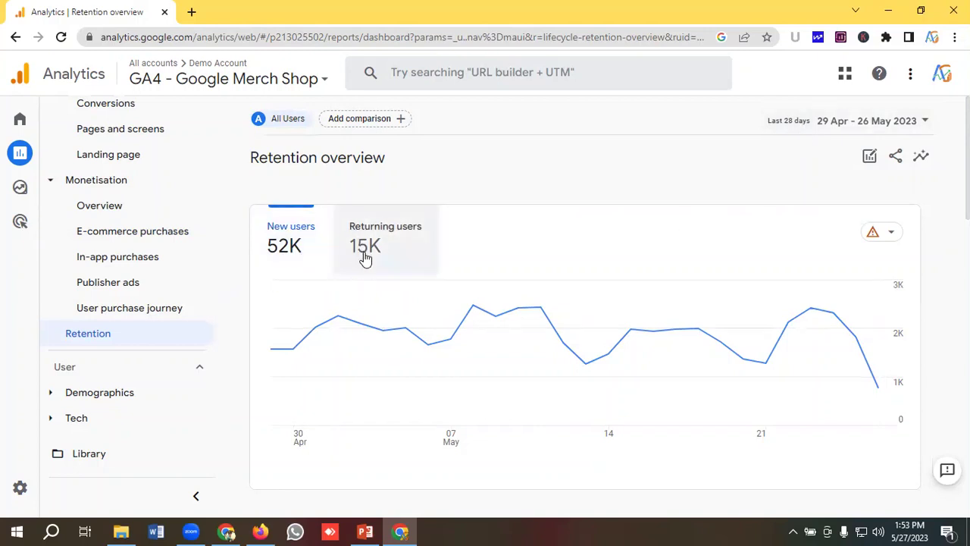
pyautogui.scroll(-1, 448, 263)
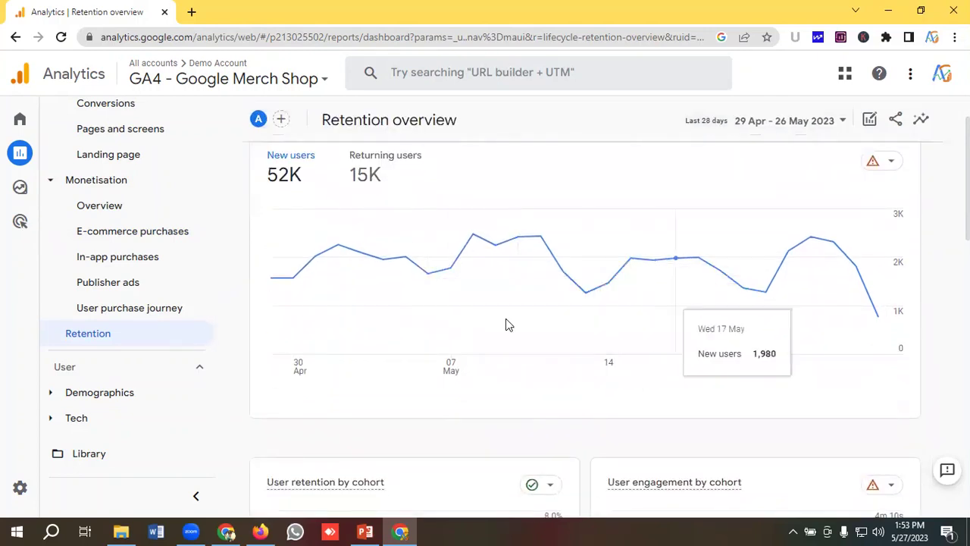
pyautogui.scroll(-2, 520, 283)
pyautogui.scroll(-2, 520, 284)
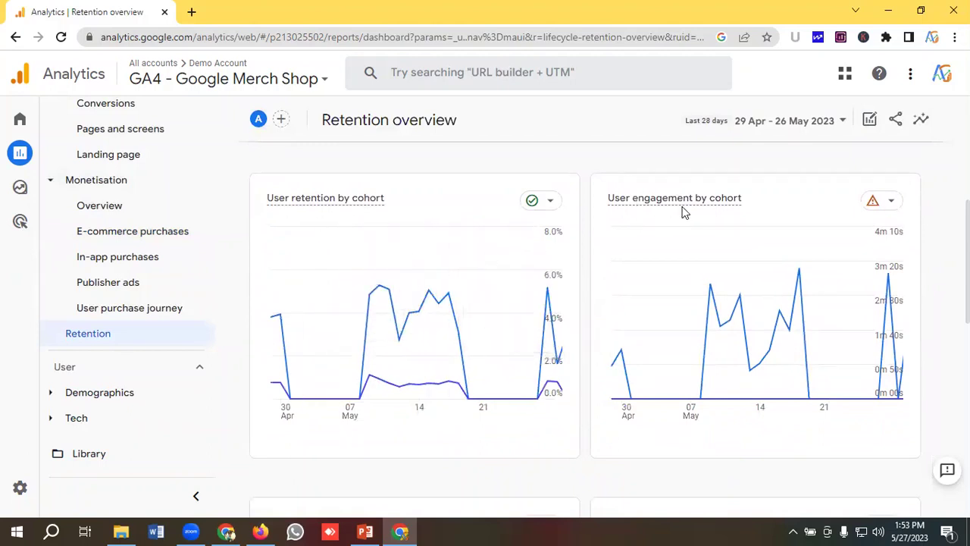
pyautogui.scroll(-5, 770, 237)
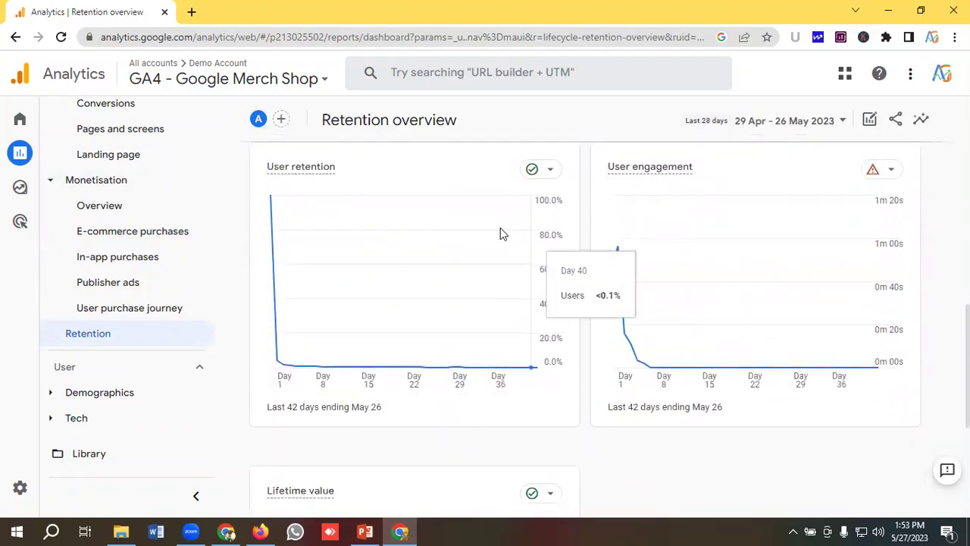
pyautogui.scroll(-3, 402, 264)
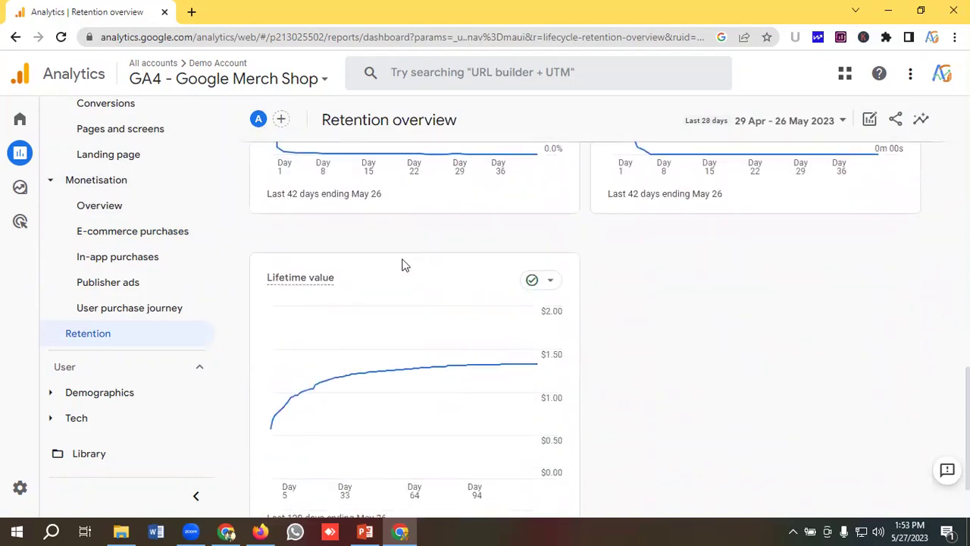
pyautogui.scroll(-2, 406, 278)
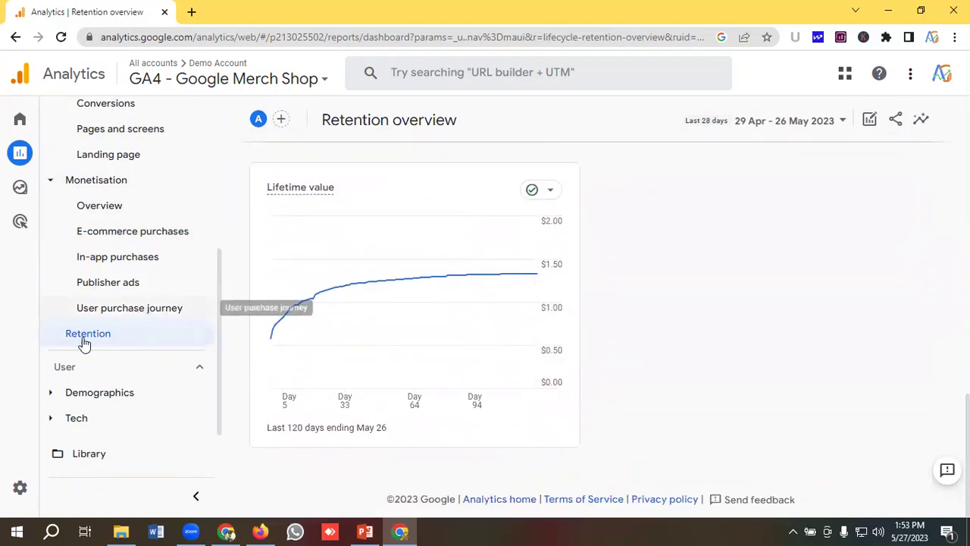
# - Open the Demographics overview and review the users by country and the users in the last 30 minutes
pyautogui.click(99, 394)
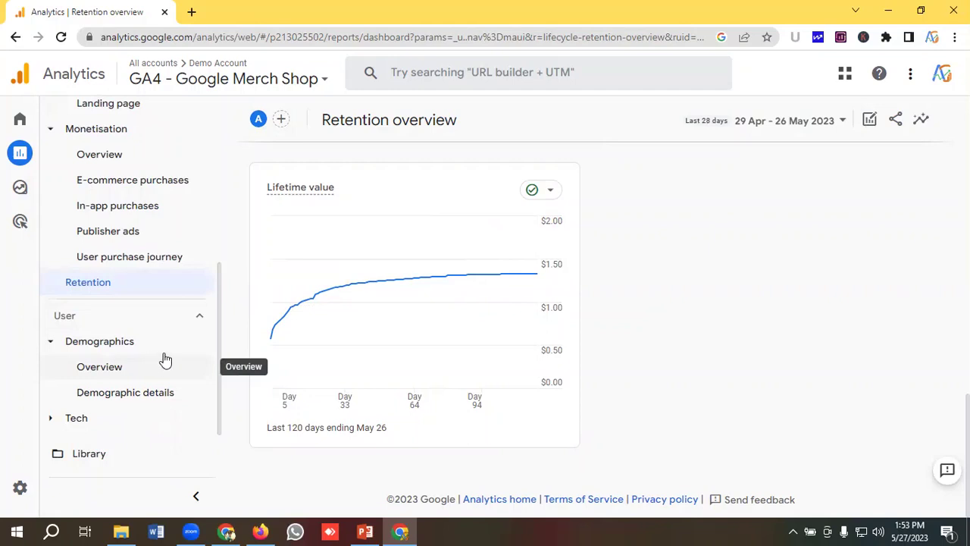
pyautogui.click(112, 371)
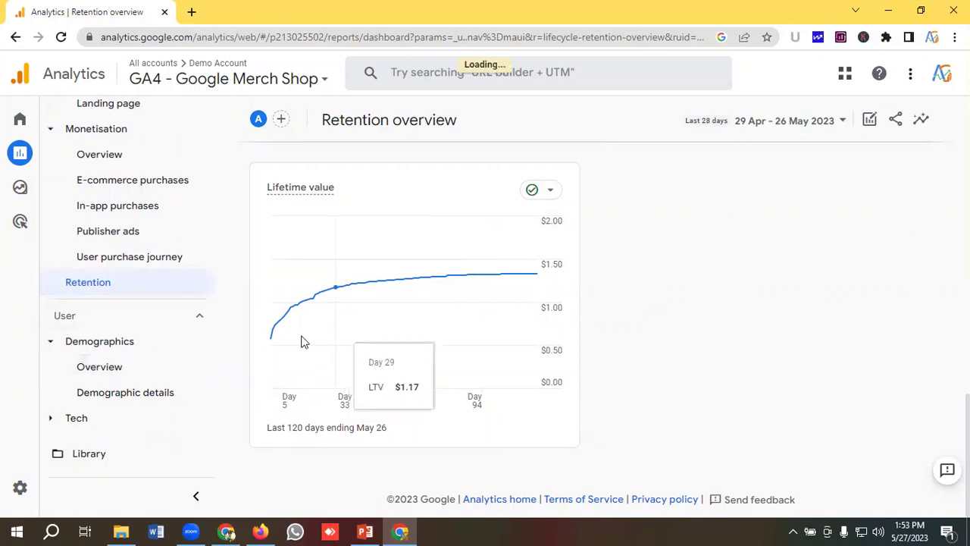
pyautogui.click(119, 374)
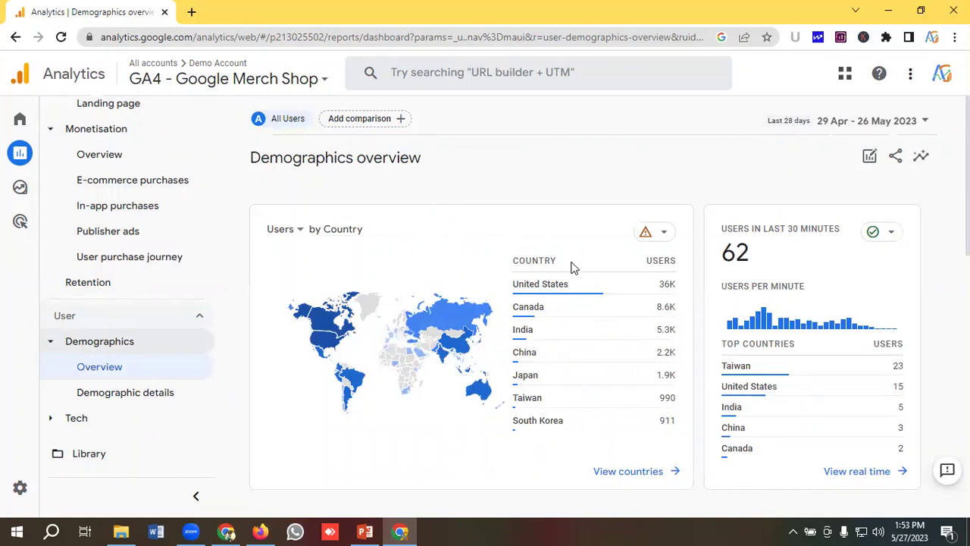
pyautogui.scroll(-2, 588, 273)
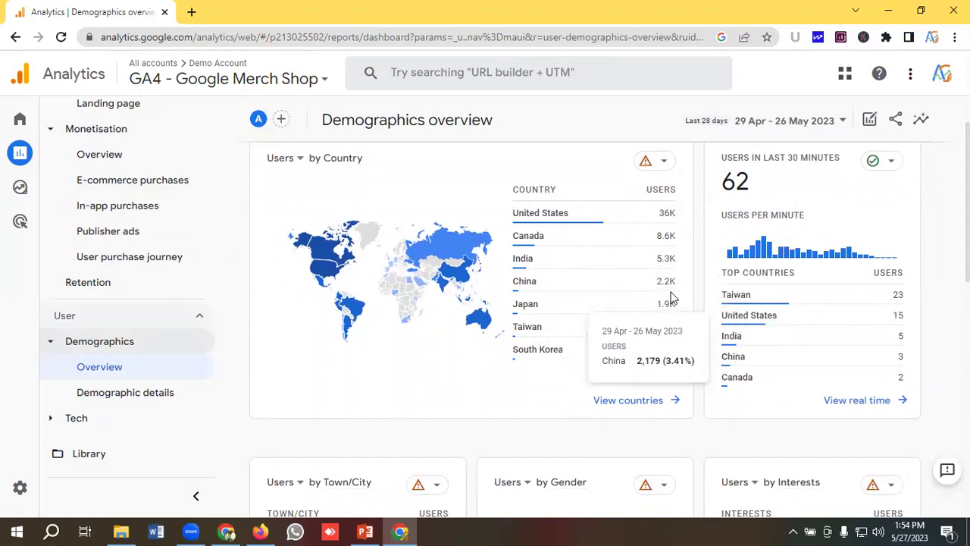
pyautogui.scroll(1, 635, 318)
pyautogui.scroll(-2, 658, 273)
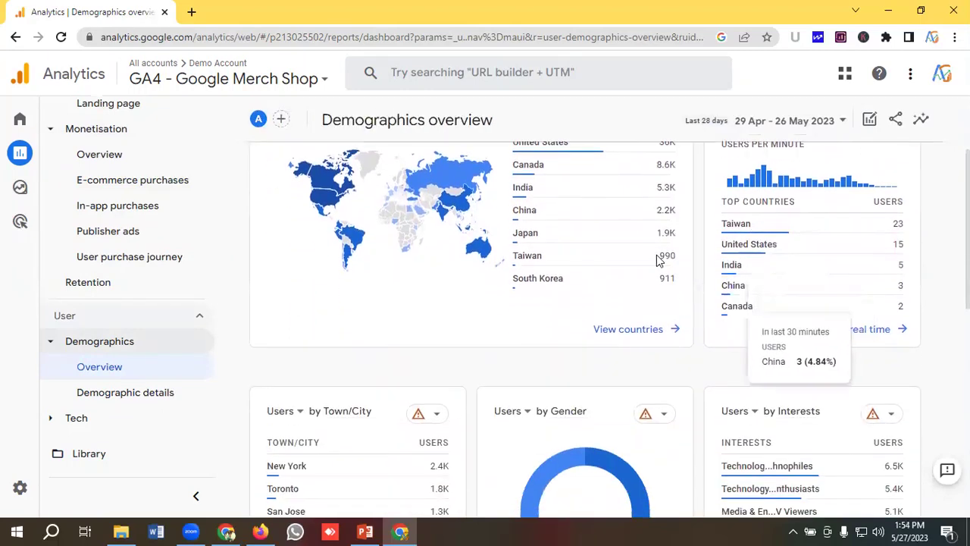
# - Examine the demographics cards for users by town/city, gender and interests
pyautogui.scroll(-3, 432, 243)
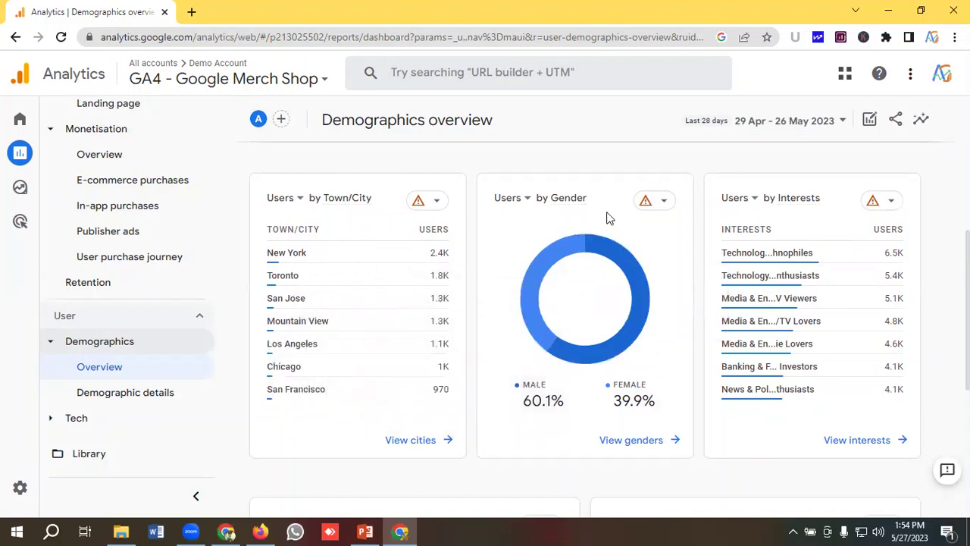
pyautogui.scroll(-1, 585, 212)
pyautogui.scroll(1, 585, 212)
pyautogui.scroll(-1, 585, 212)
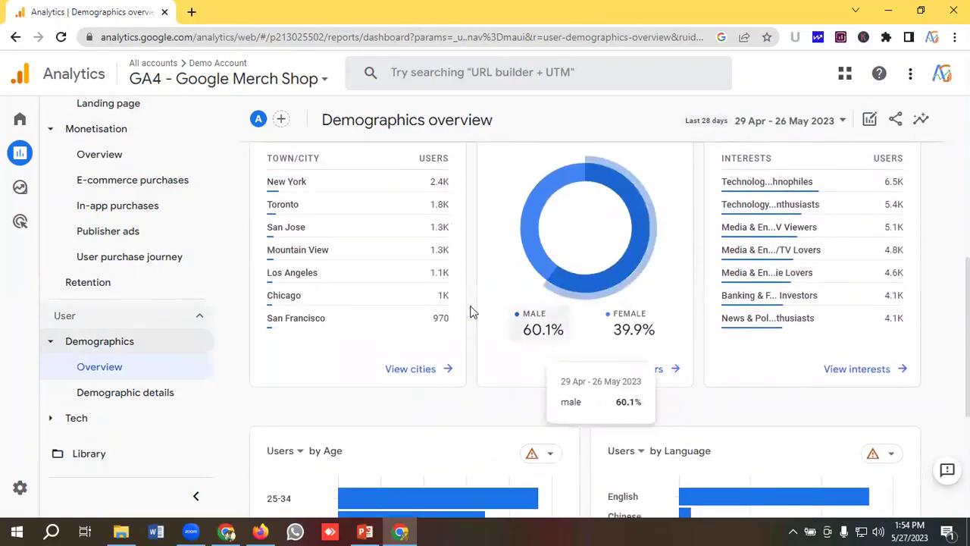
# - Compare the male and female shares in the users by gender card
pyautogui.scroll(6, 450, 288)
pyautogui.scroll(-5, 457, 284)
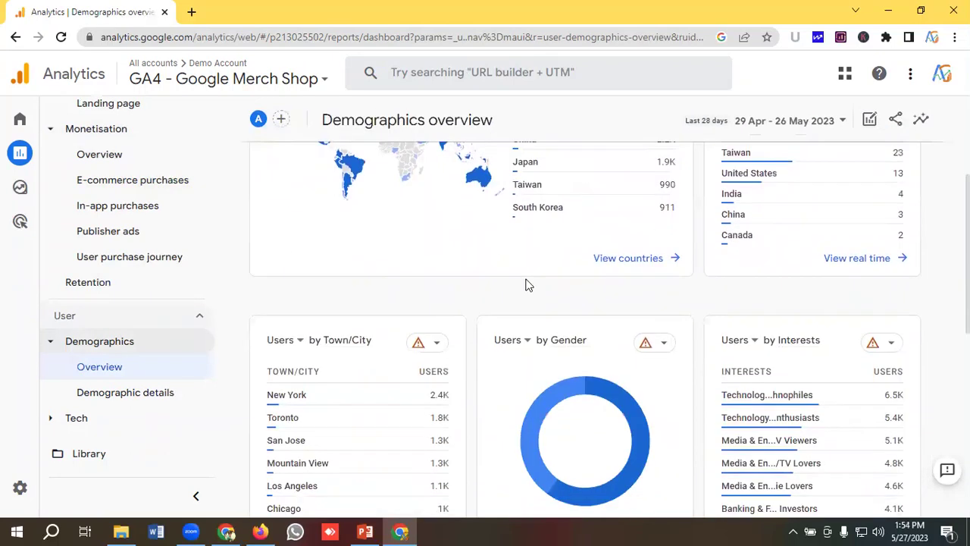
pyautogui.scroll(-2, 573, 290)
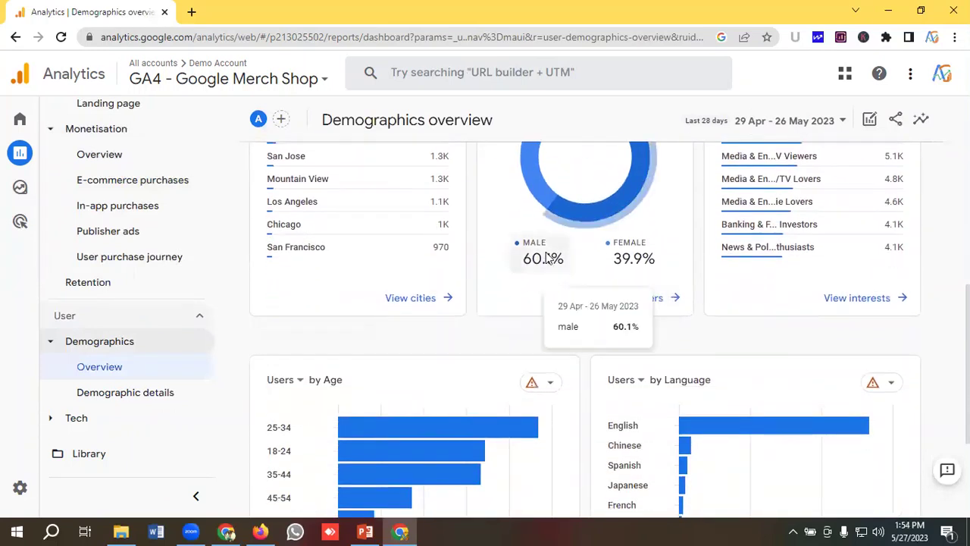
pyautogui.moveTo(538, 271)
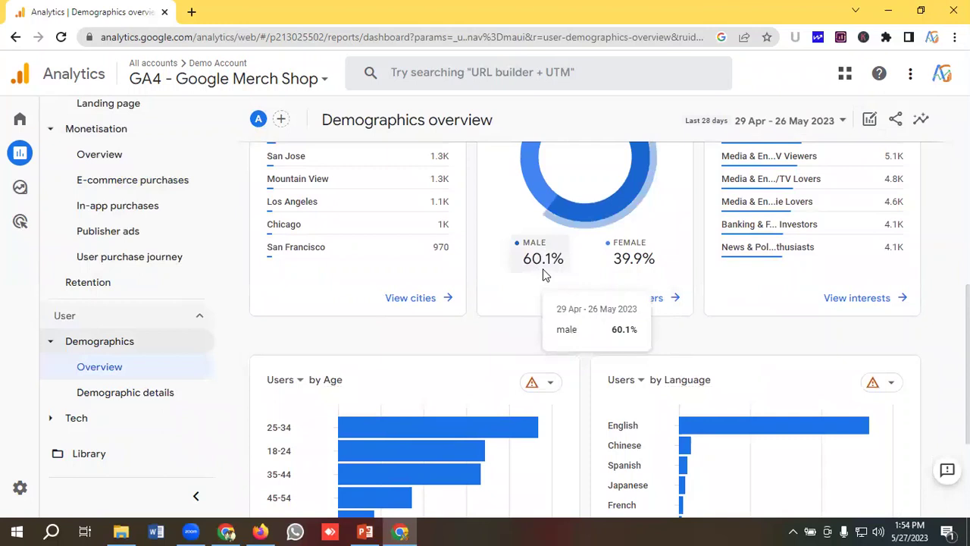
pyautogui.moveTo(628, 273)
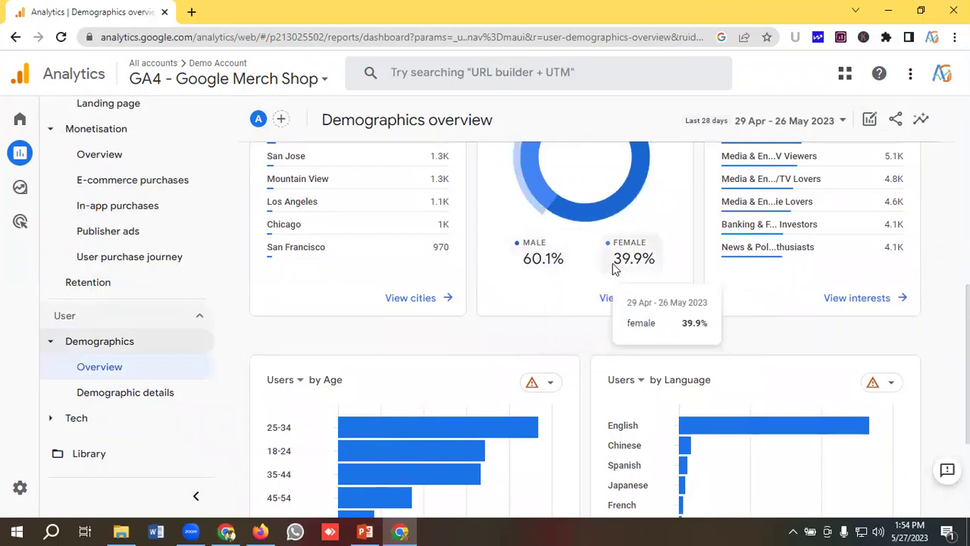
# - Review the users by interests card and the users by age and by language charts in the Demographics overview
pyautogui.scroll(3, 614, 269)
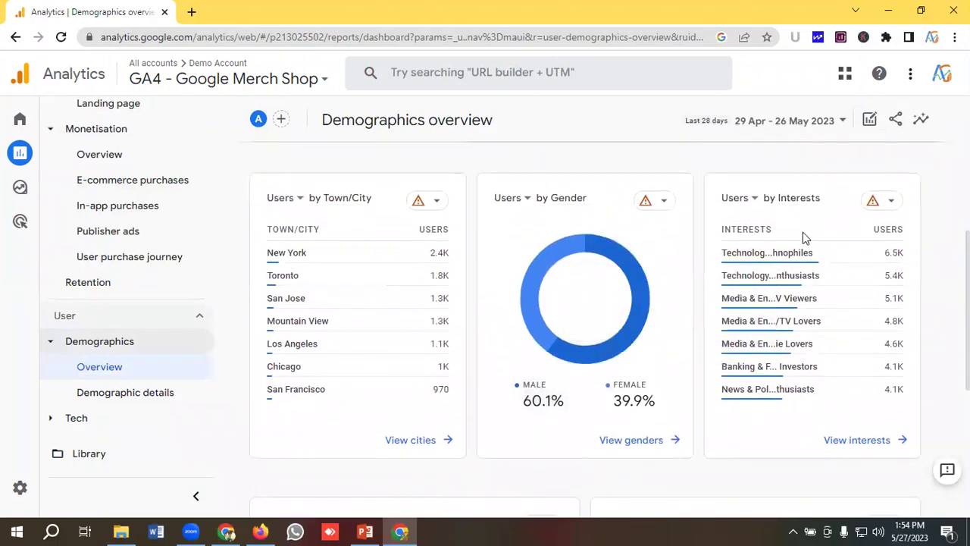
pyautogui.moveTo(803, 294)
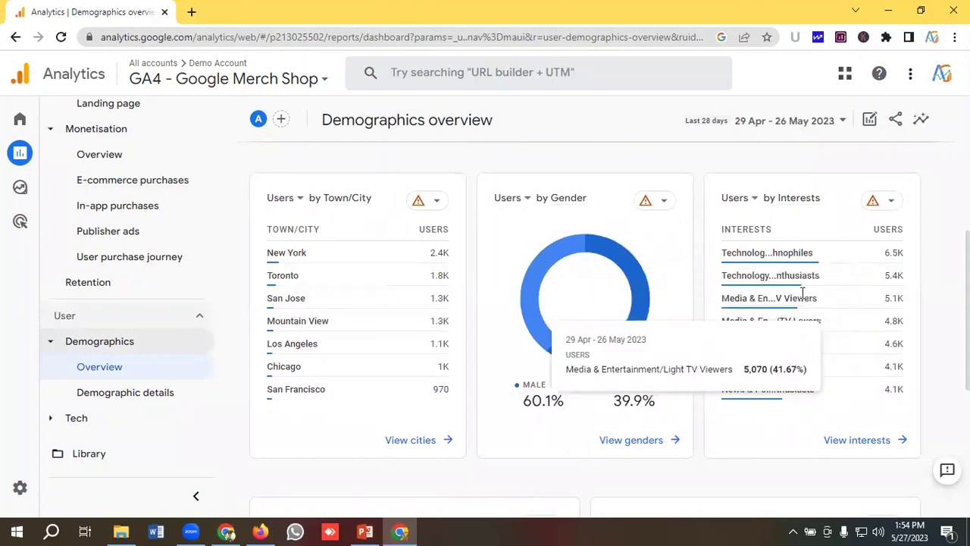
pyautogui.scroll(-1, 788, 296)
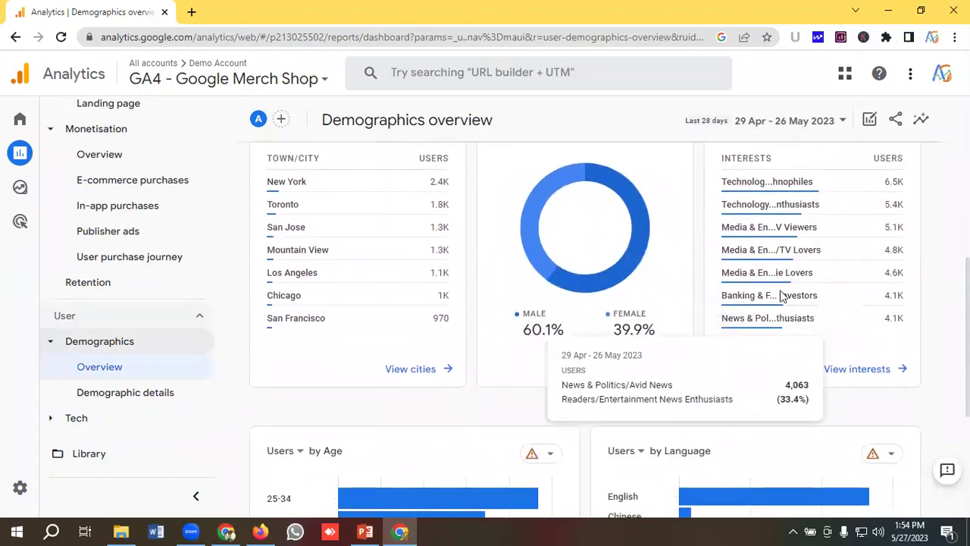
pyautogui.scroll(2, 783, 295)
pyautogui.scroll(-2, 818, 303)
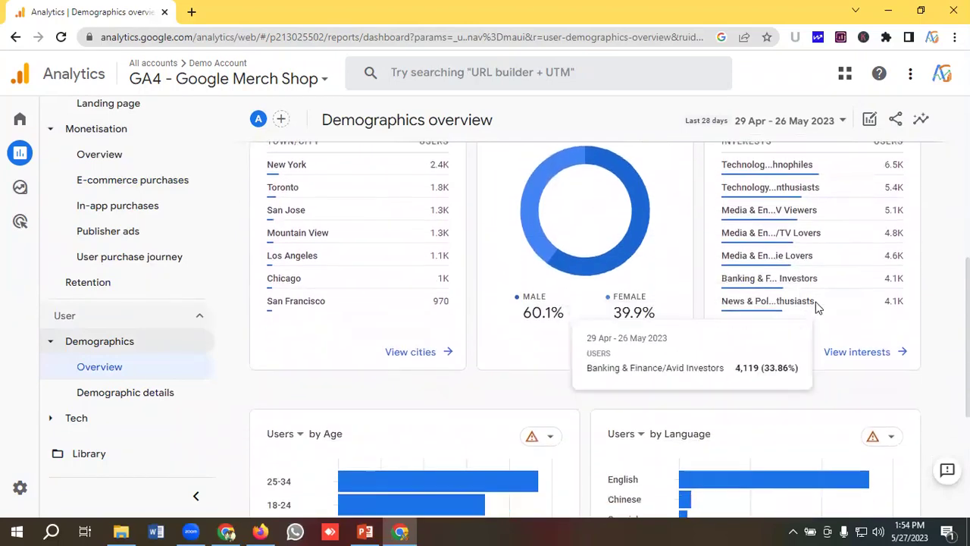
pyautogui.scroll(-2, 818, 307)
pyautogui.scroll(-2, 585, 260)
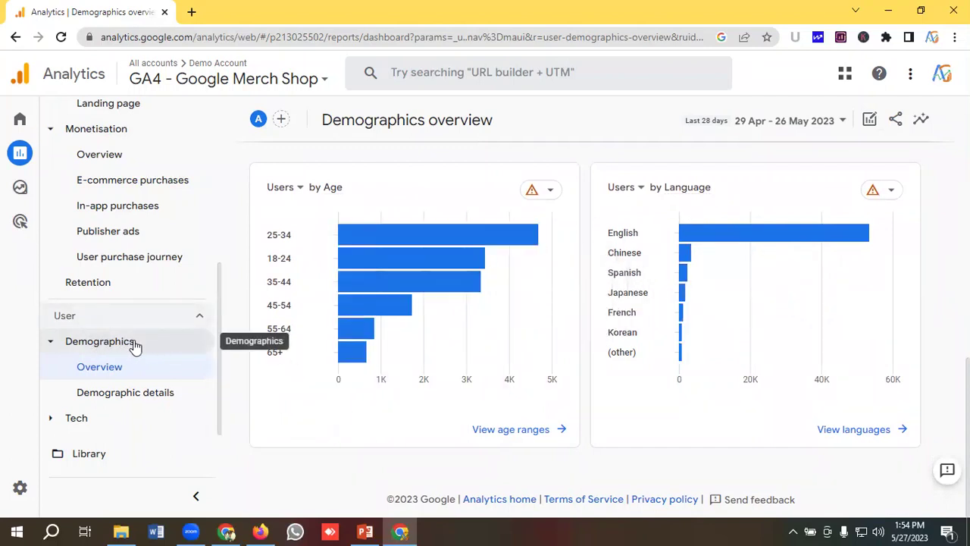
pyautogui.scroll(1, 486, 286)
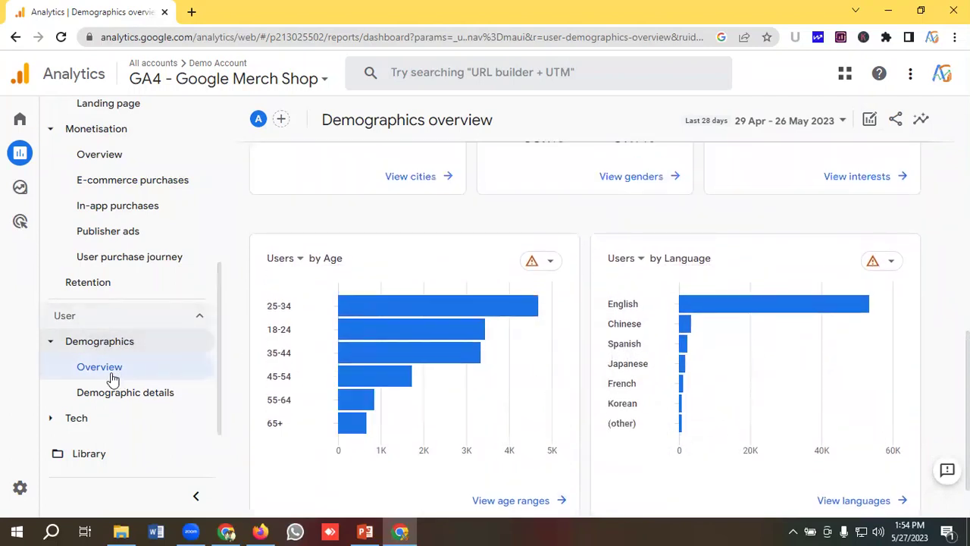
# - Open the Tech overview and examine its users by platform, operating system and platform/device category
pyautogui.click(78, 422)
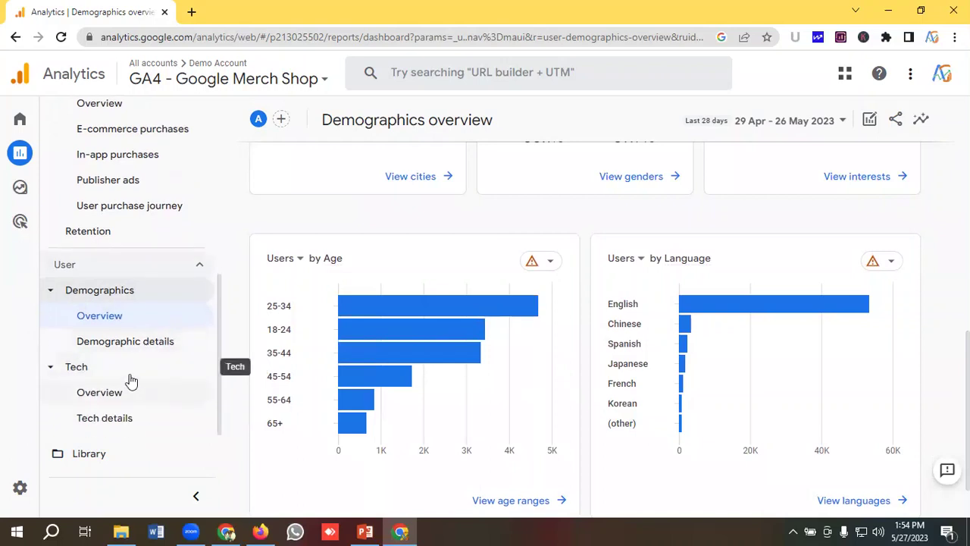
pyautogui.click(105, 394)
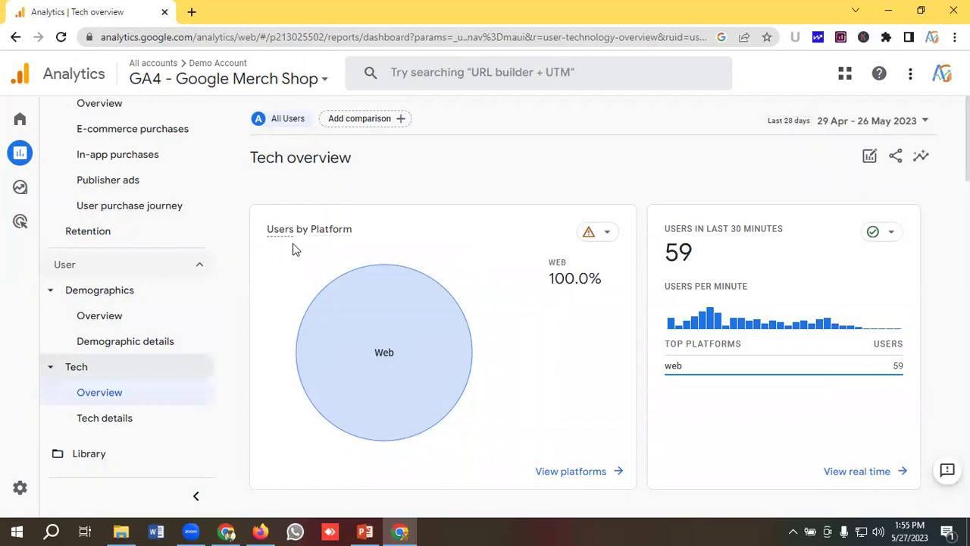
pyautogui.scroll(-1, 530, 240)
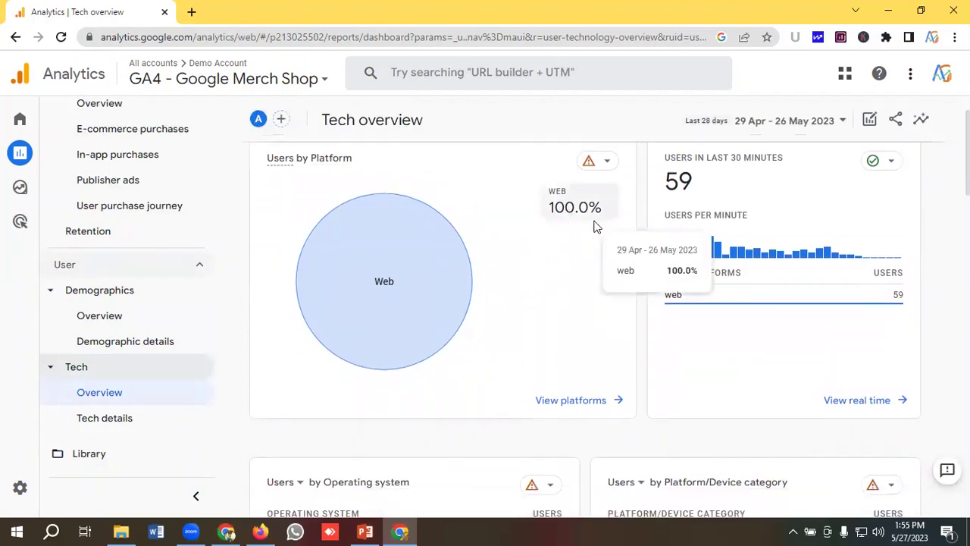
pyautogui.scroll(-4, 493, 210)
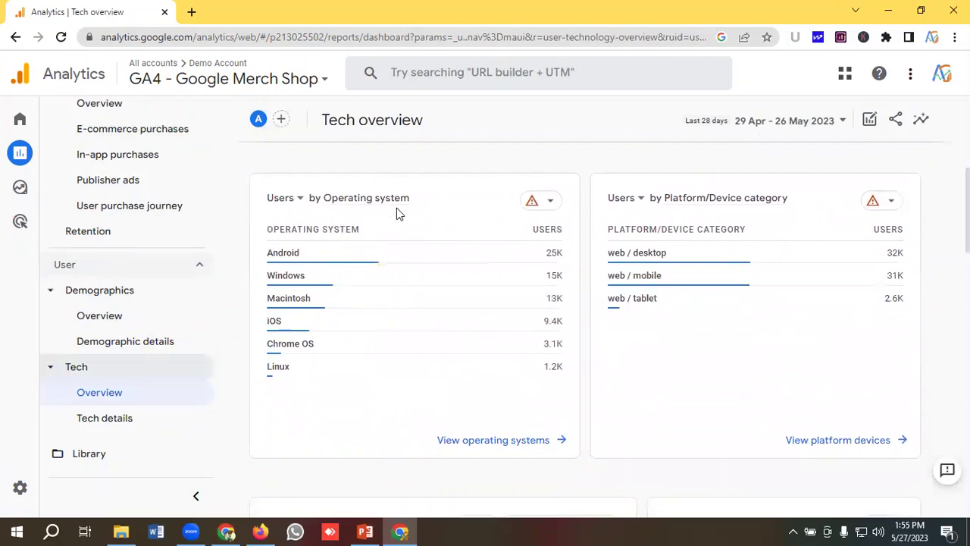
pyautogui.moveTo(340, 275)
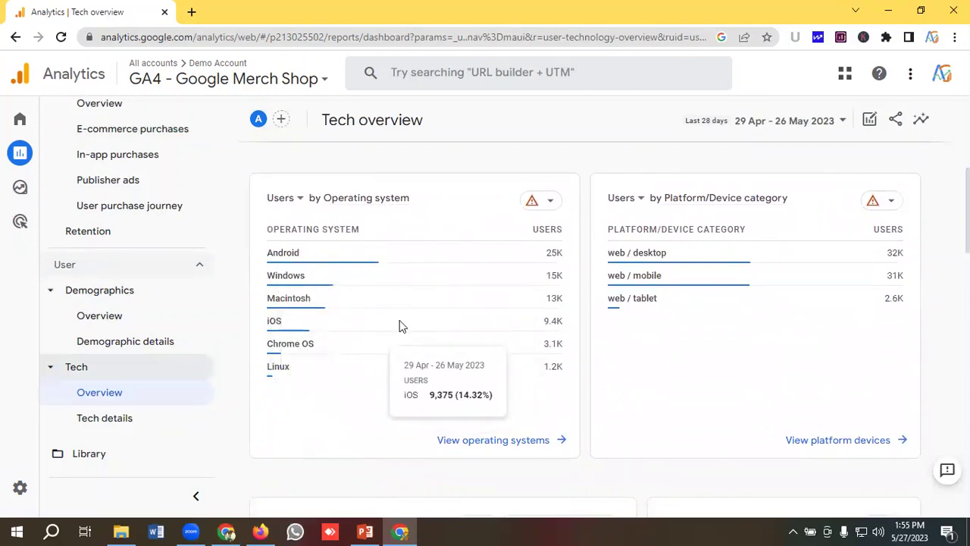
pyautogui.moveTo(824, 248)
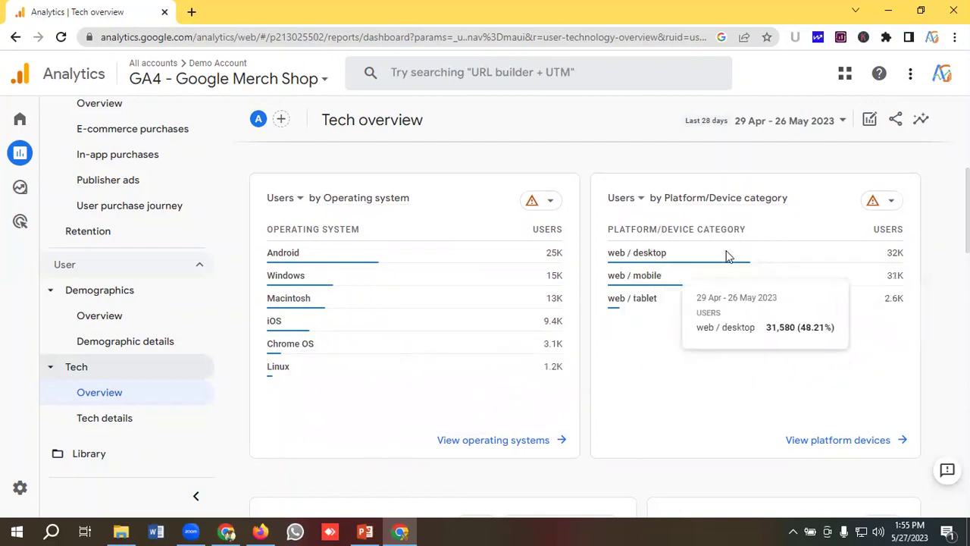
pyautogui.moveTo(701, 296)
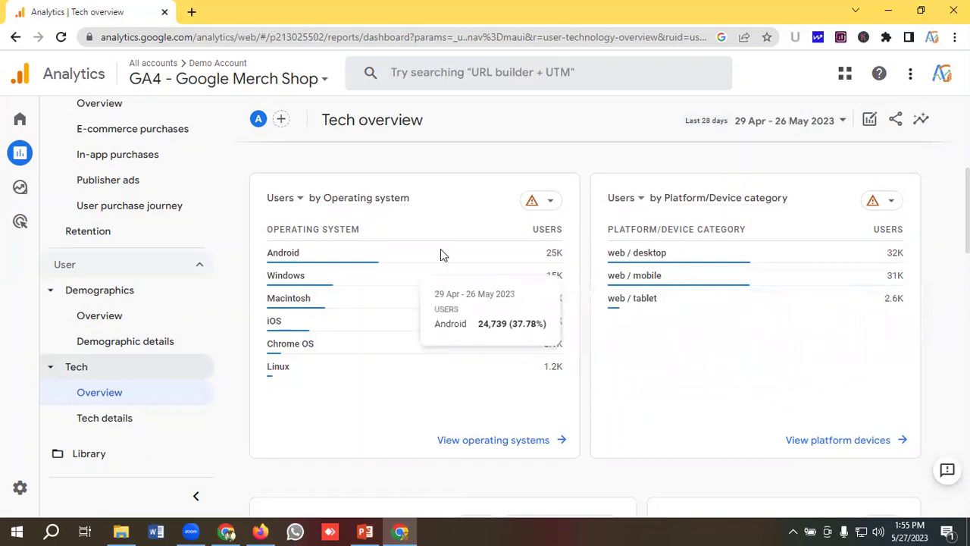
# - Examine the users by browser chart and the desktop, mobile and tablet shares by device category
pyautogui.scroll(-4, 523, 250)
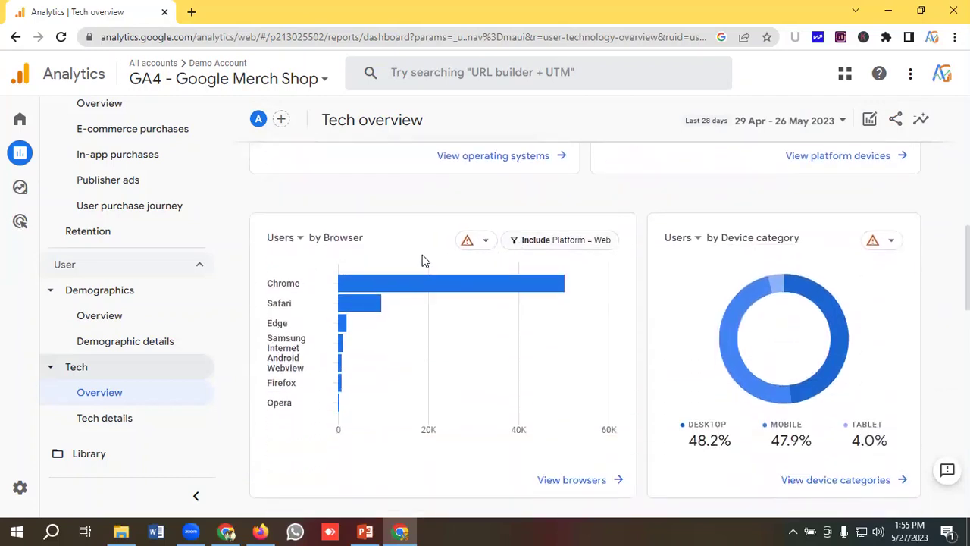
pyautogui.scroll(-1, 424, 257)
pyautogui.moveTo(400, 216)
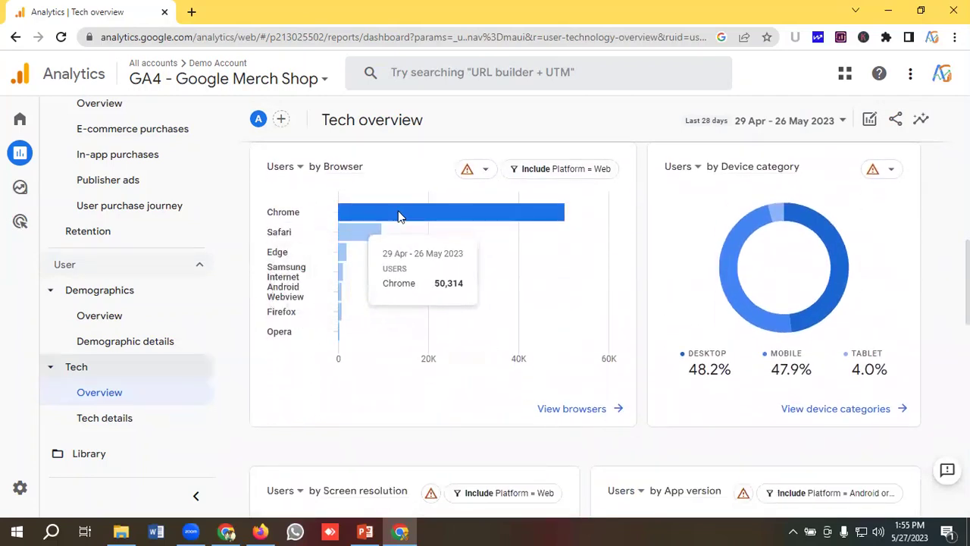
pyautogui.moveTo(307, 242)
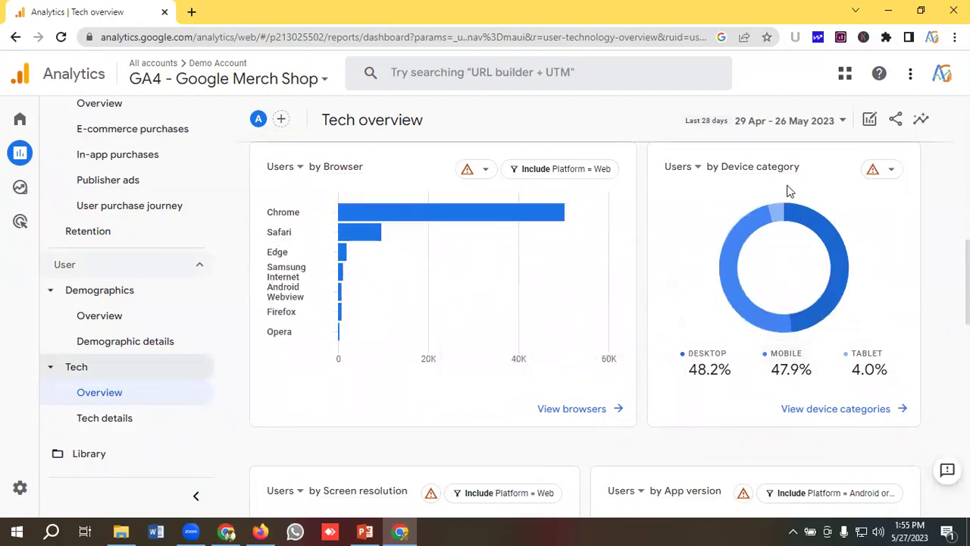
pyautogui.scroll(-1, 746, 265)
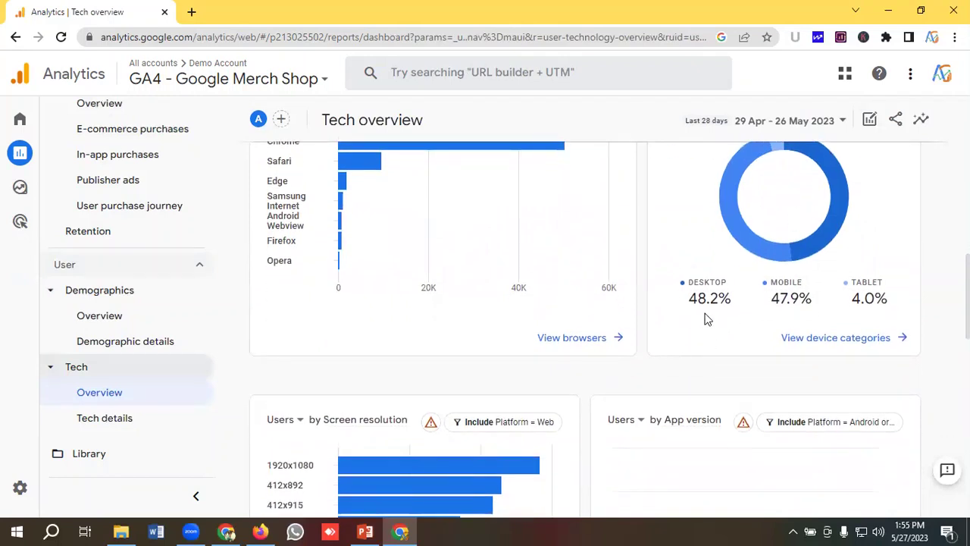
pyautogui.moveTo(710, 316)
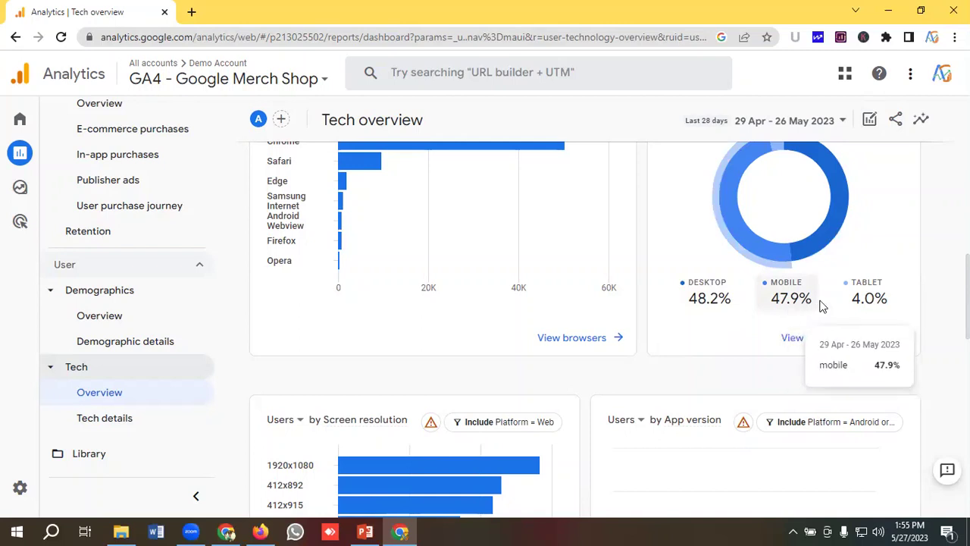
pyautogui.moveTo(878, 304)
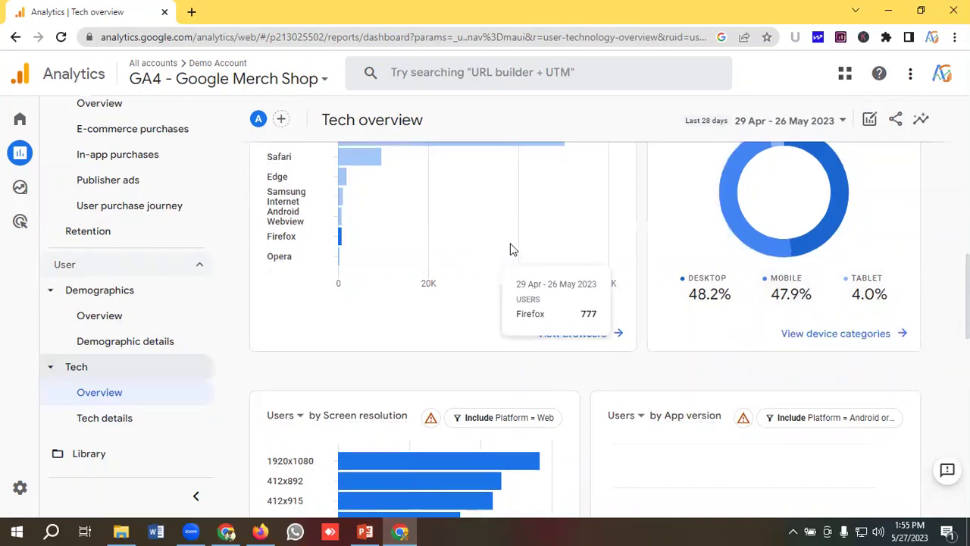
# - Review the remaining Tech cards for screen resolution, app version, latest app release, app stability and device model
pyautogui.scroll(-3, 504, 234)
pyautogui.moveTo(338, 249)
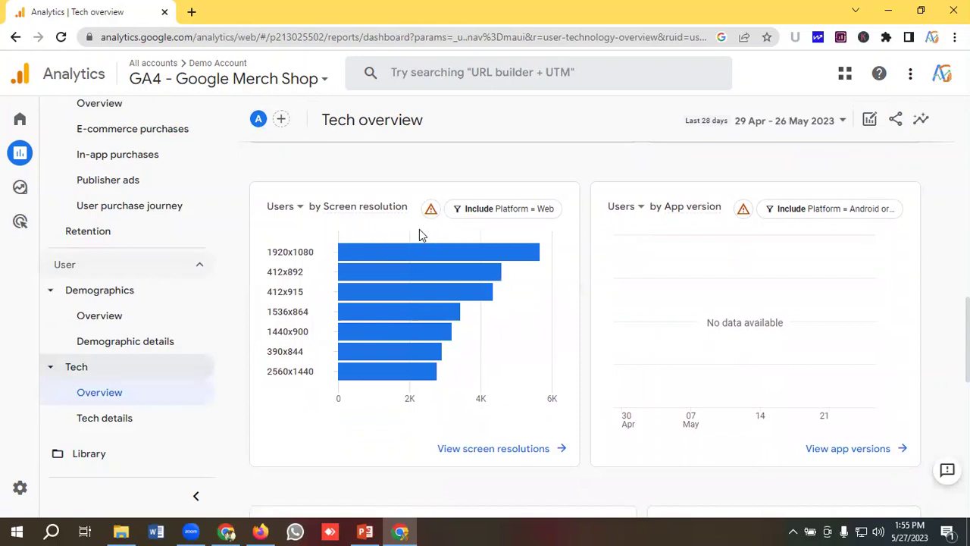
pyautogui.scroll(-6, 555, 237)
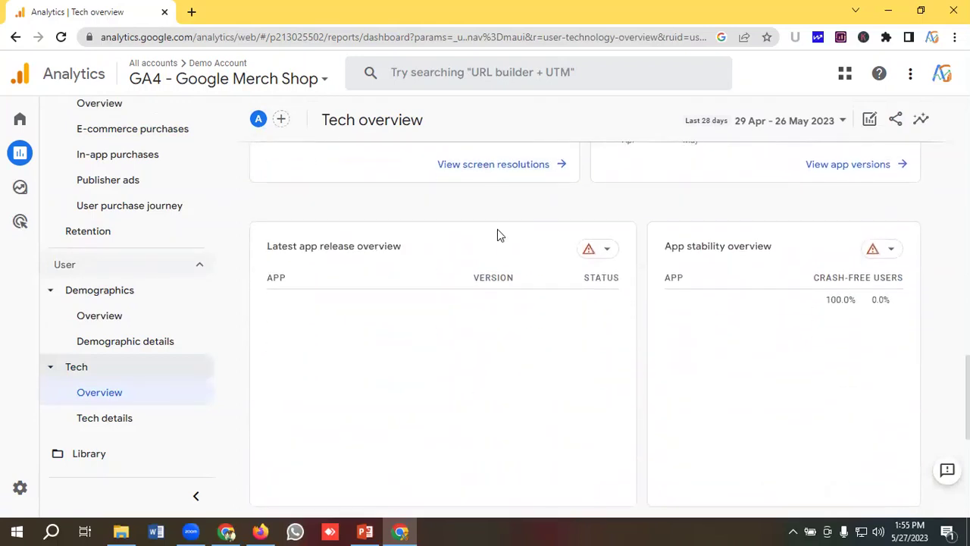
pyautogui.scroll(-3, 222, 305)
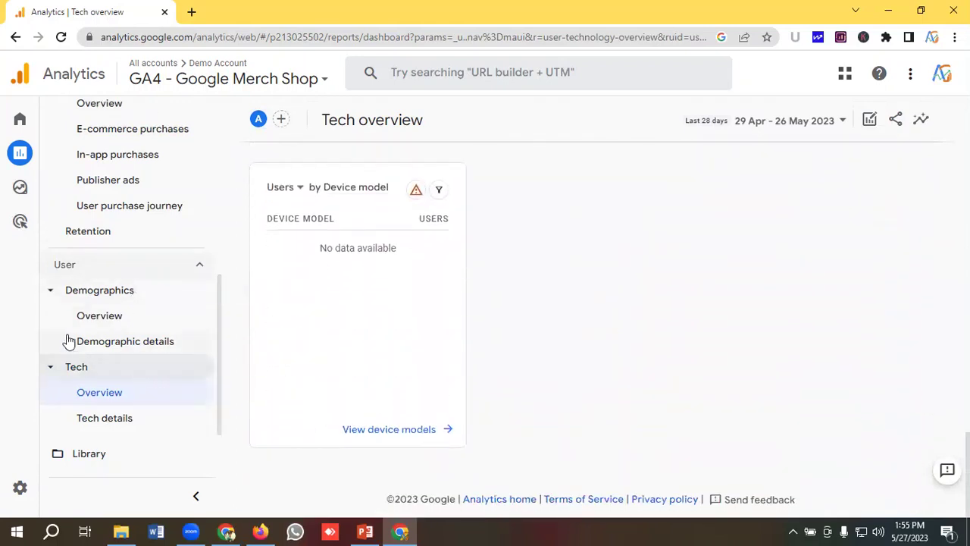
# - Open the Explorations page and look over the new exploration templates and the list of existing explorations
pyautogui.moveTo(6, 121)
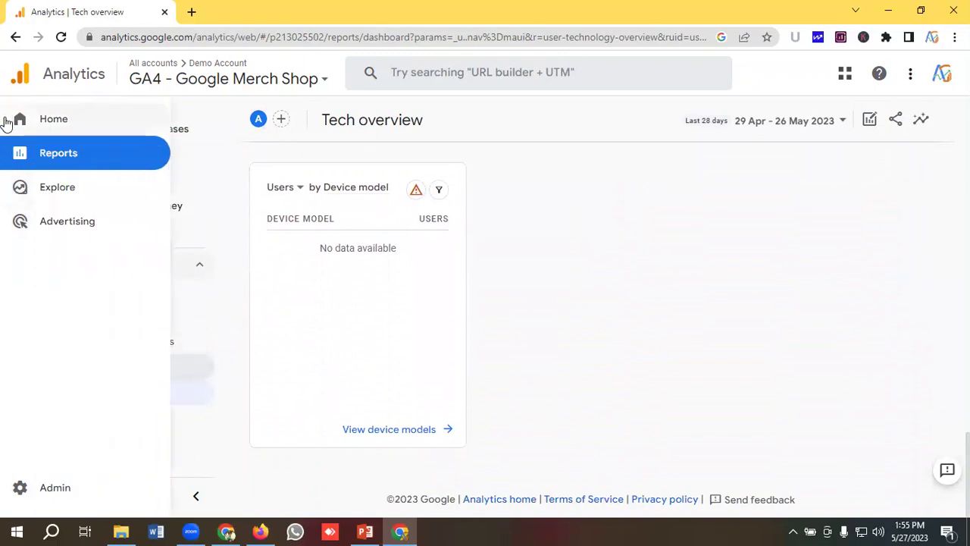
pyautogui.click(63, 195)
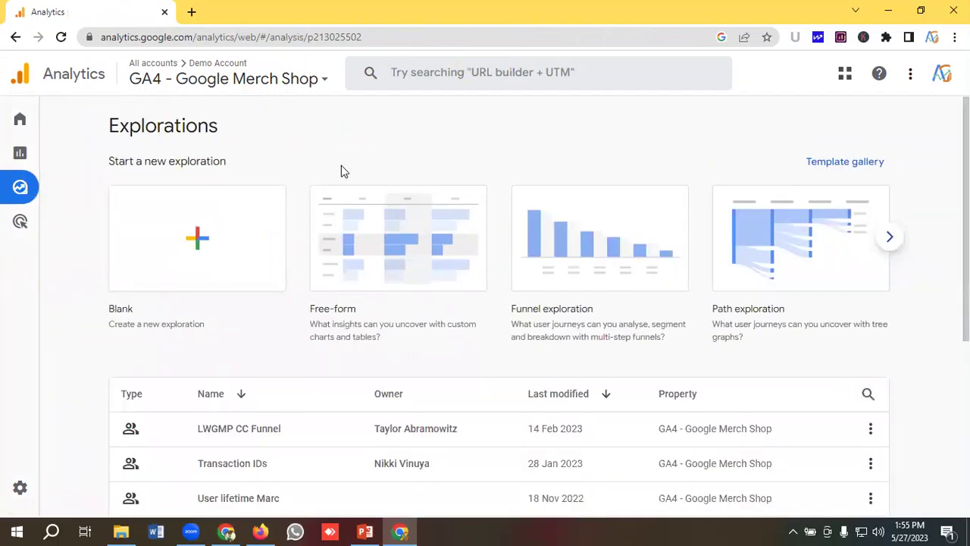
pyautogui.scroll(-1, 345, 171)
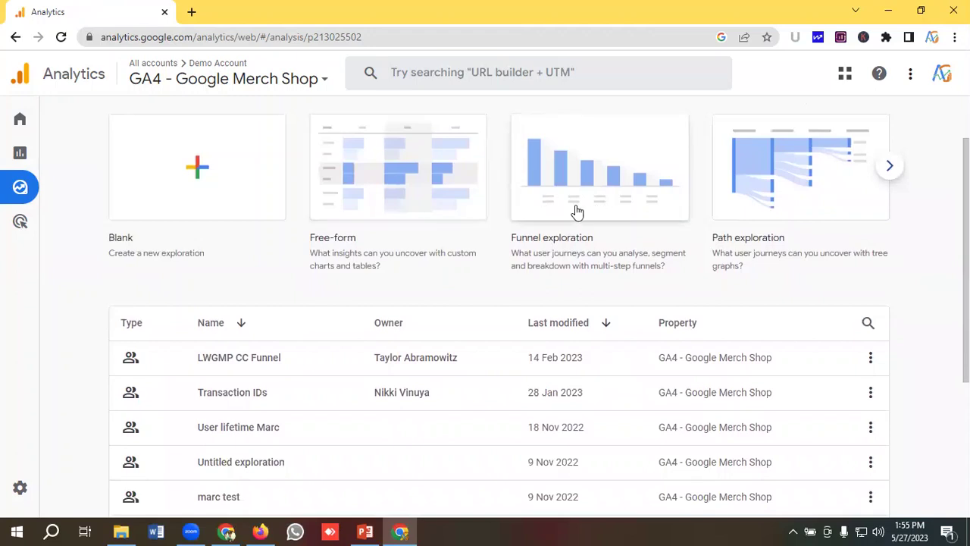
pyautogui.scroll(-1, 252, 217)
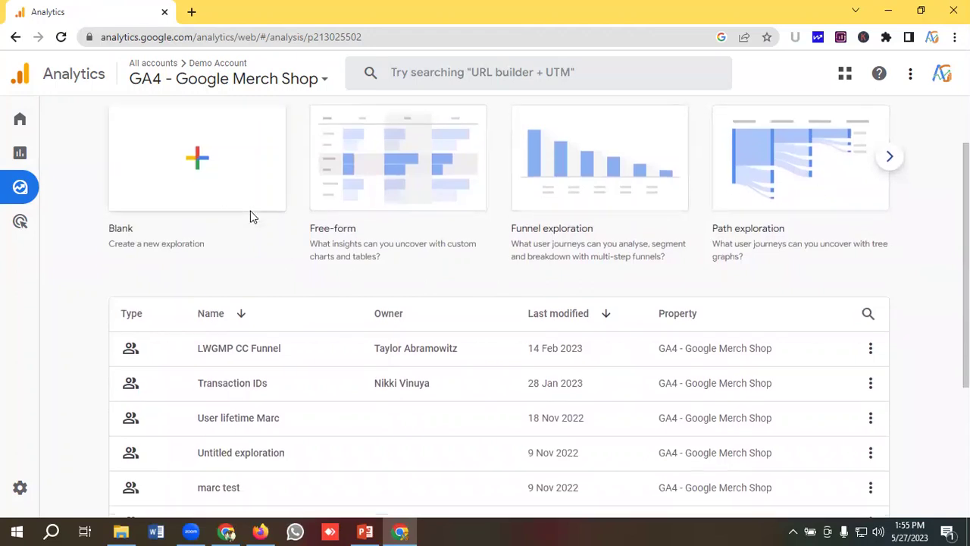
pyautogui.scroll(1, 252, 217)
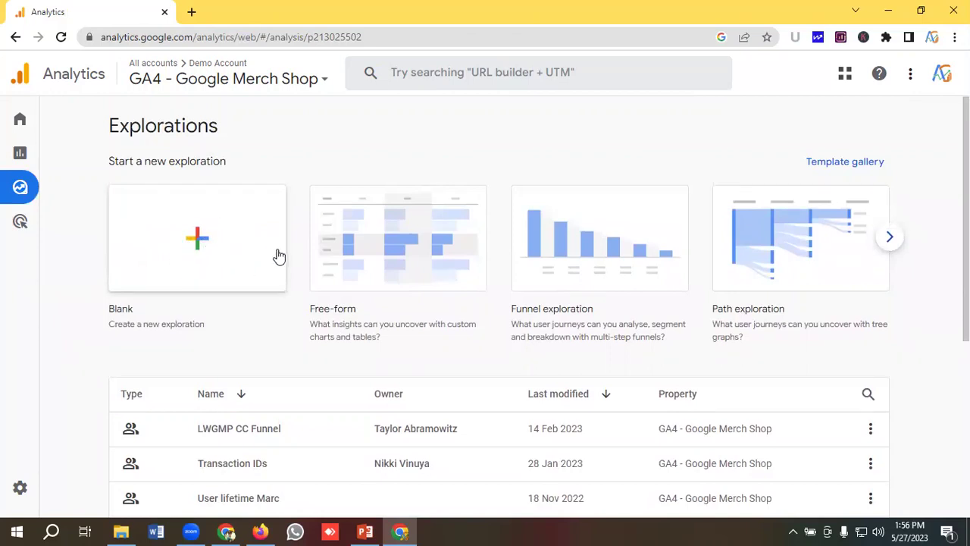
# - Open the Advertising snapshot and review the conversions by default channel group and the conversion paths
pyautogui.moveTo(59, 238)
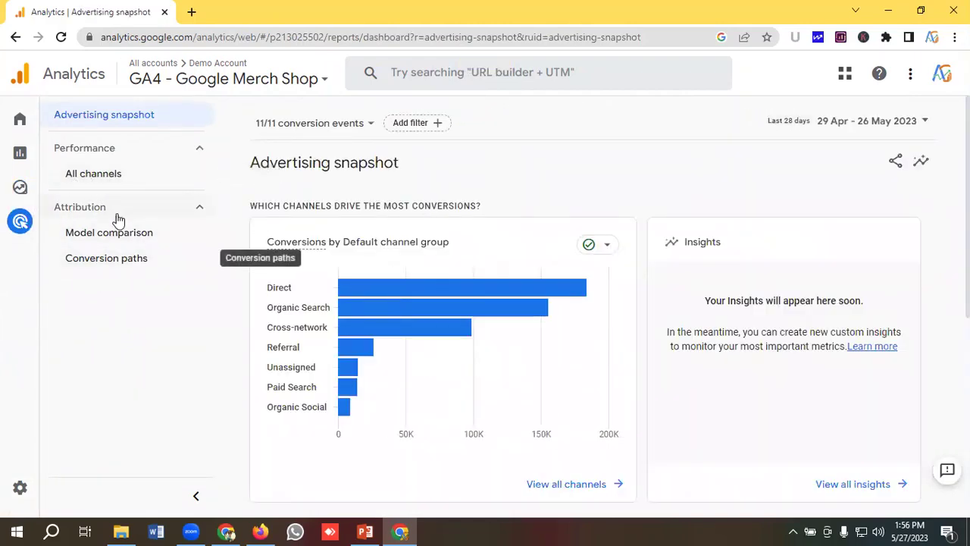
pyautogui.scroll(-5, 520, 250)
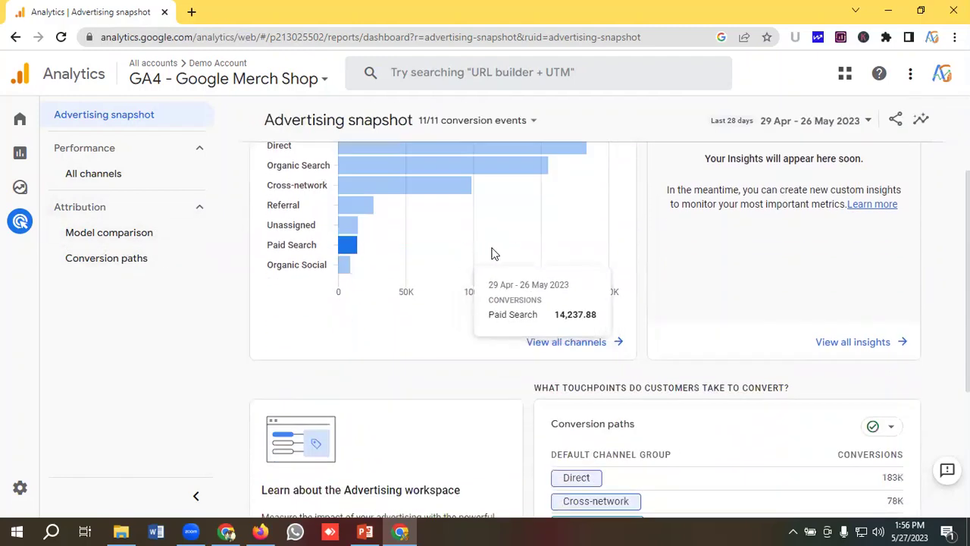
pyautogui.scroll(3, 606, 254)
pyautogui.scroll(2, 606, 253)
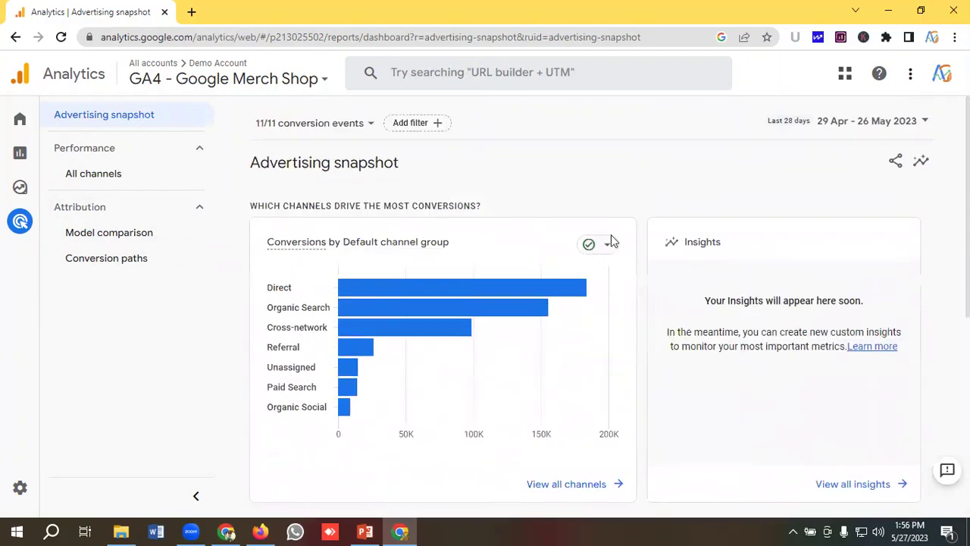
pyautogui.scroll(-2, 612, 241)
pyautogui.moveTo(62, 439)
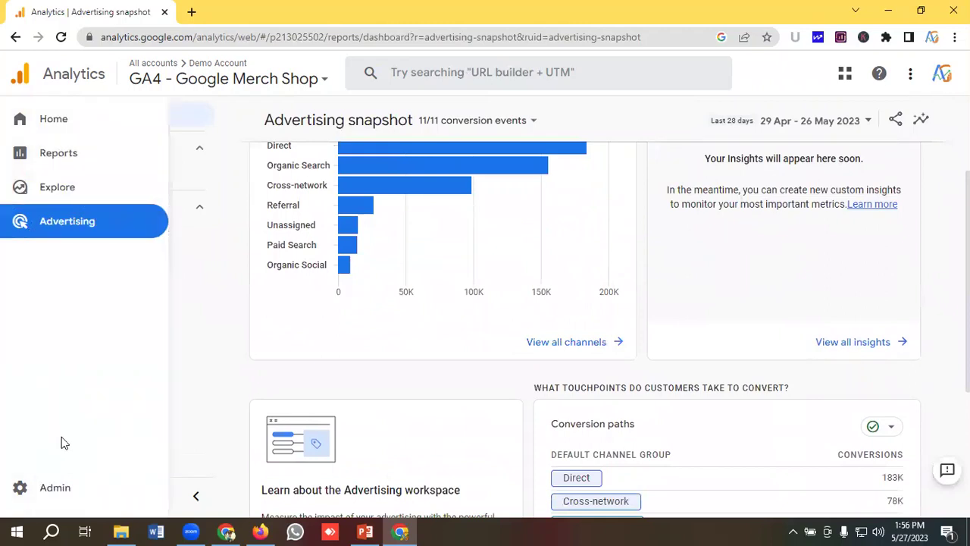
# - Open the Admin page and review the account settings, the property settings from Setup Assistant to DebugView, and the product links
pyautogui.click(47, 495)
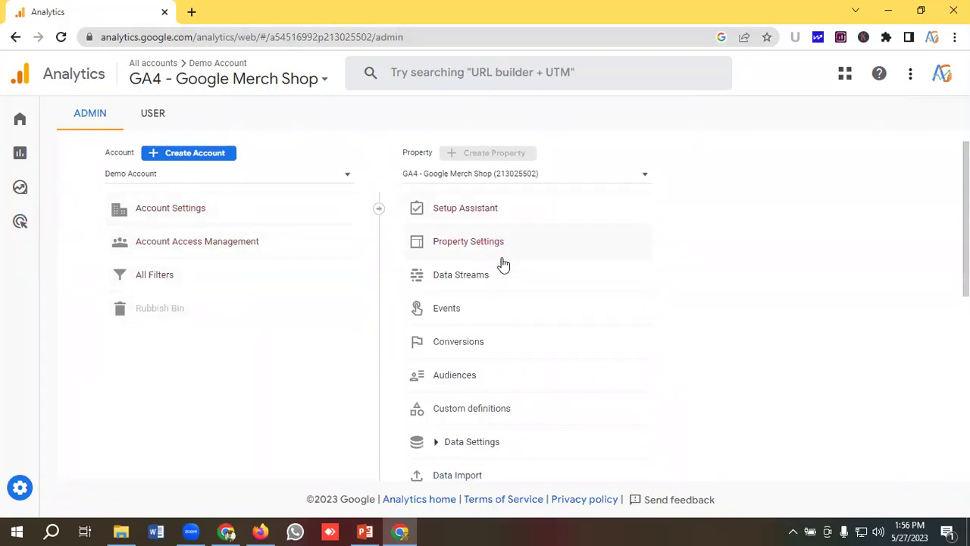
pyautogui.scroll(-1, 499, 282)
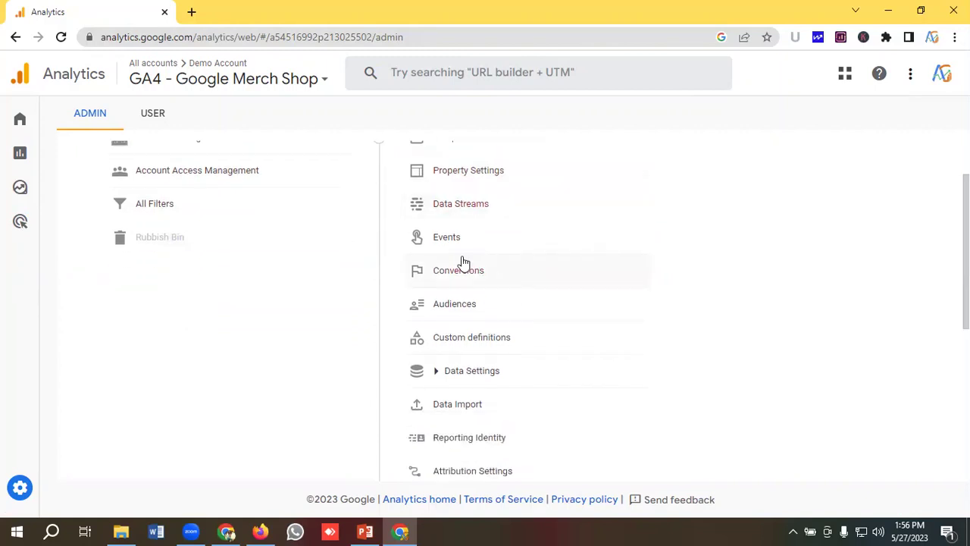
pyautogui.scroll(-1, 490, 266)
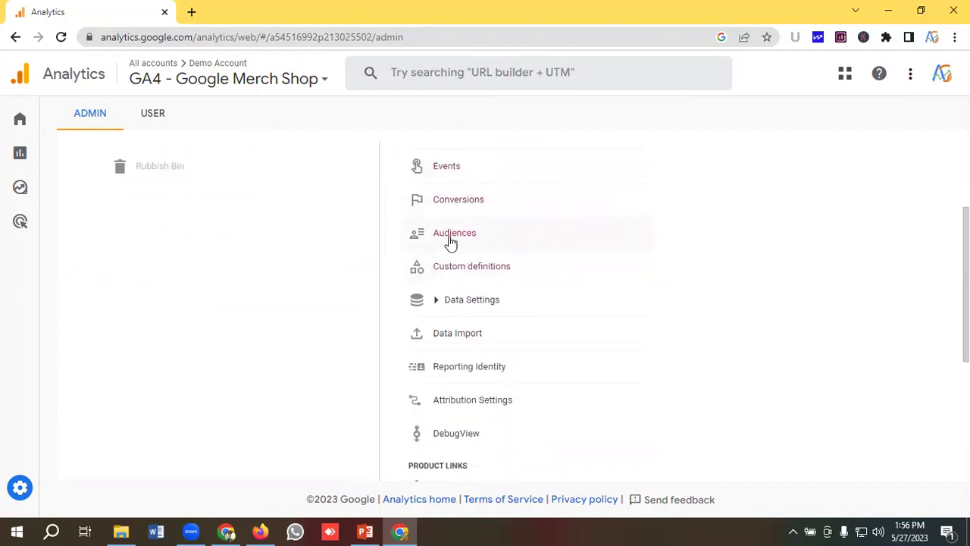
pyautogui.scroll(-1, 526, 260)
pyautogui.scroll(-1, 513, 260)
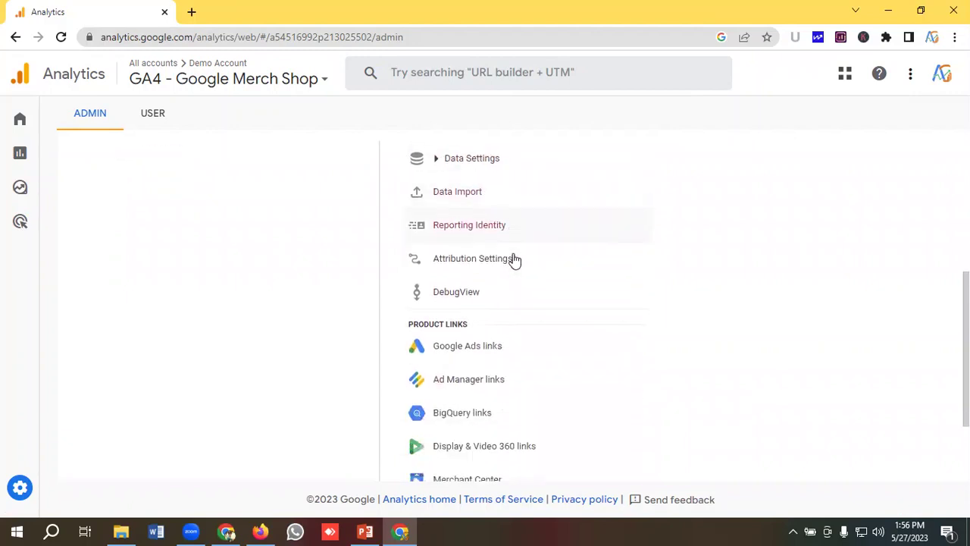
pyautogui.scroll(-1, 497, 269)
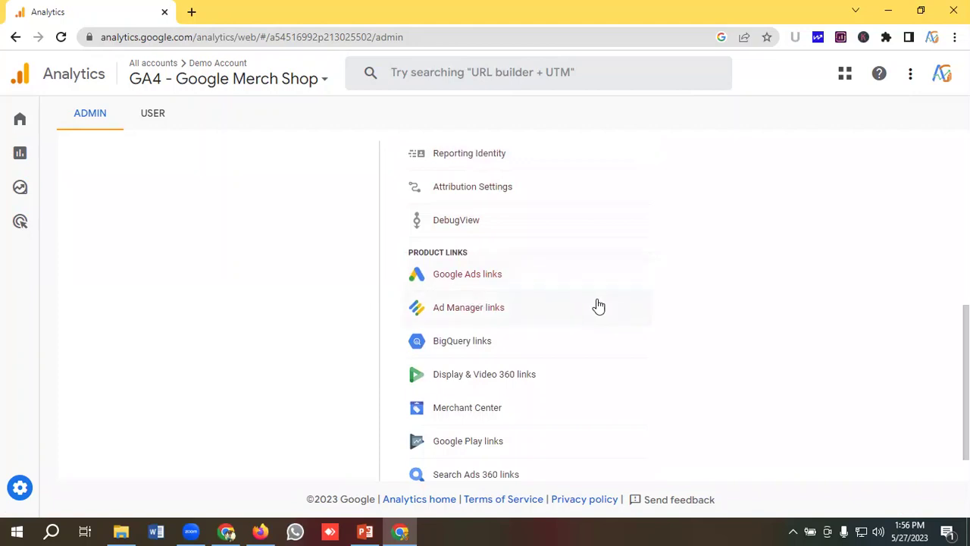
pyautogui.scroll(-1, 544, 296)
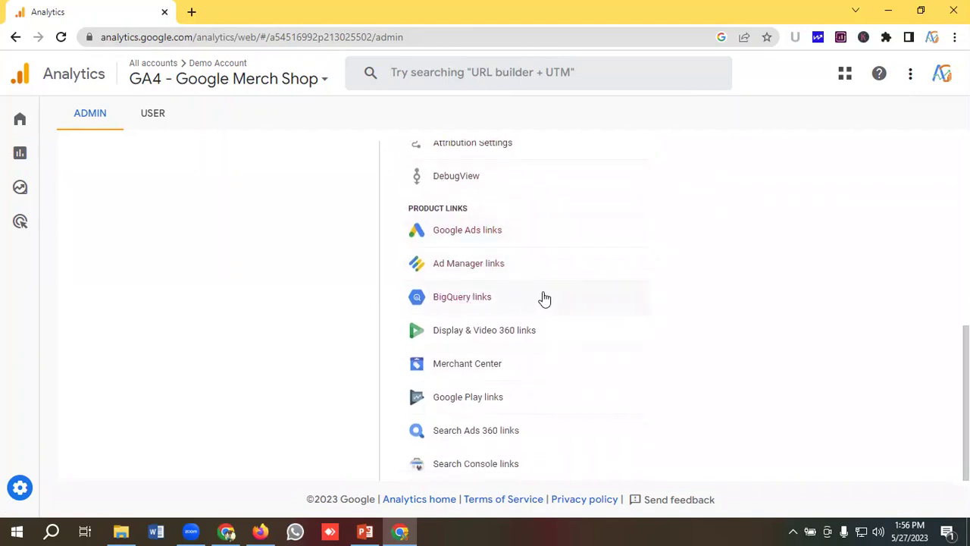
pyautogui.scroll(5, 506, 308)
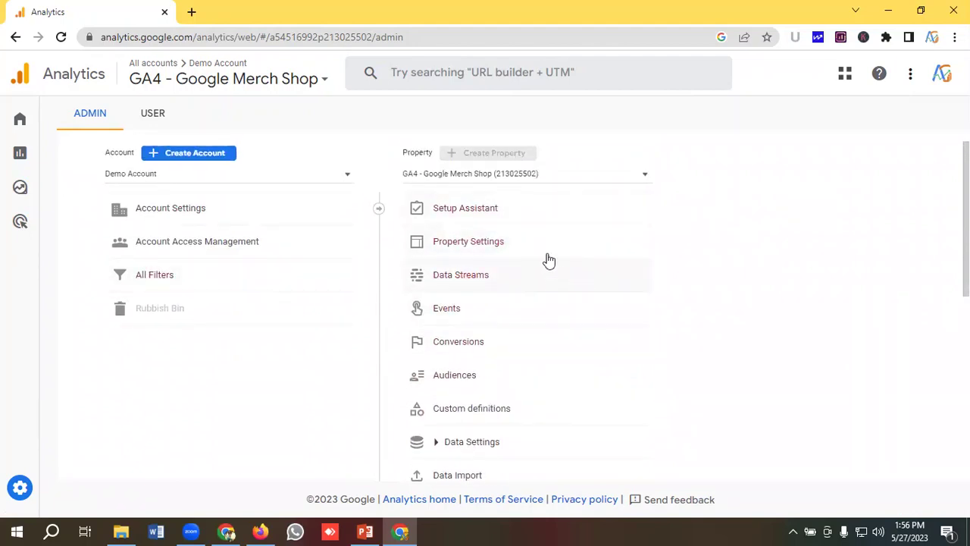
pyautogui.scroll(-4, 604, 238)
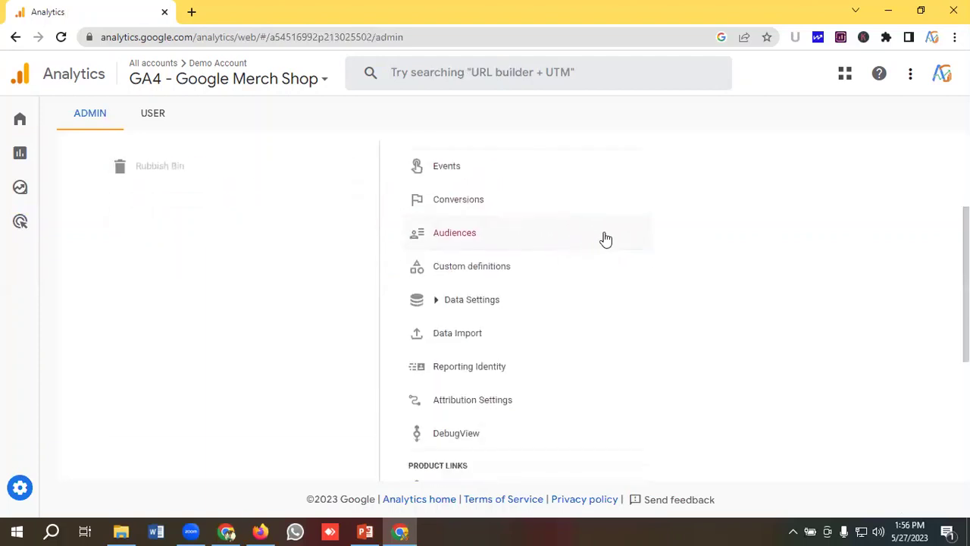
pyautogui.scroll(4, 198, 272)
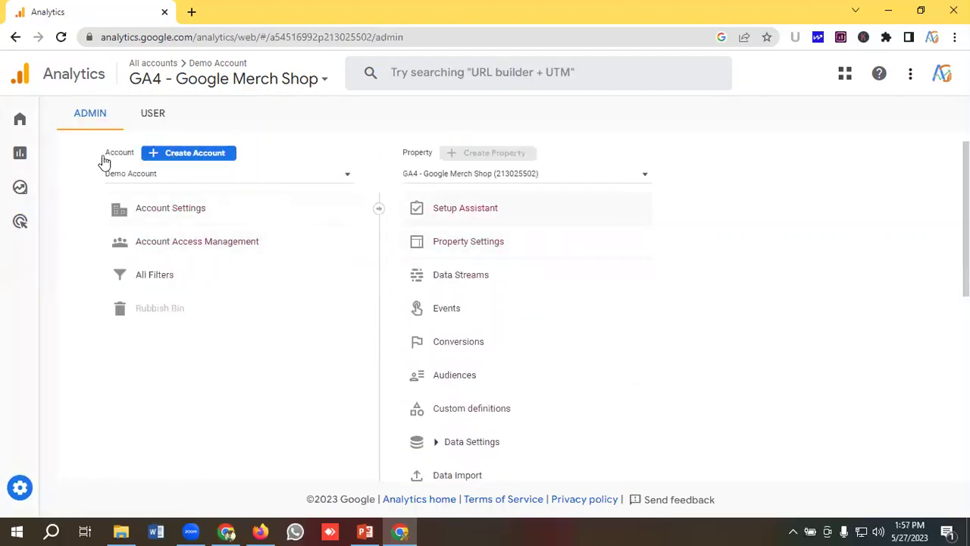
pyautogui.moveTo(6, 112)
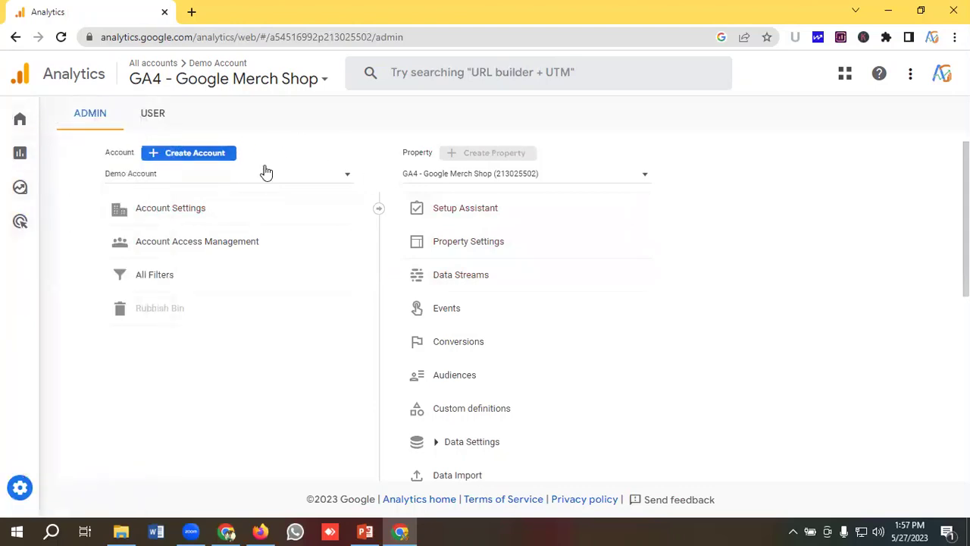